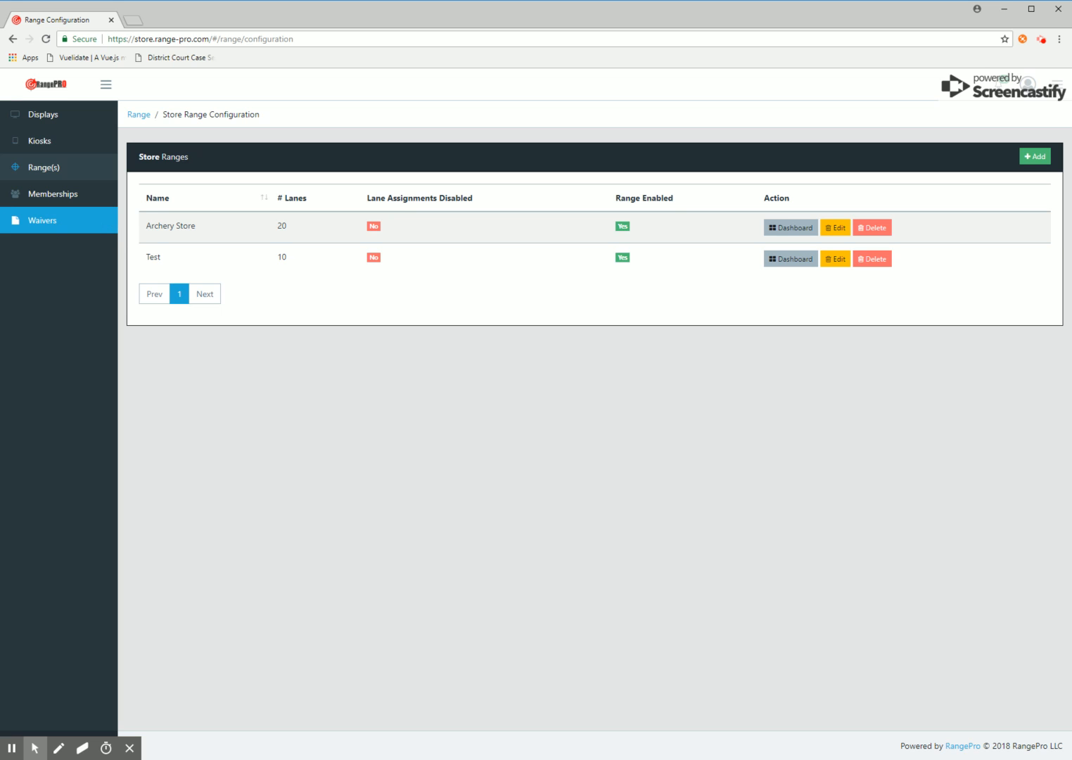
Open the store's Waivers page from the left sidebar
left_click(43, 221)
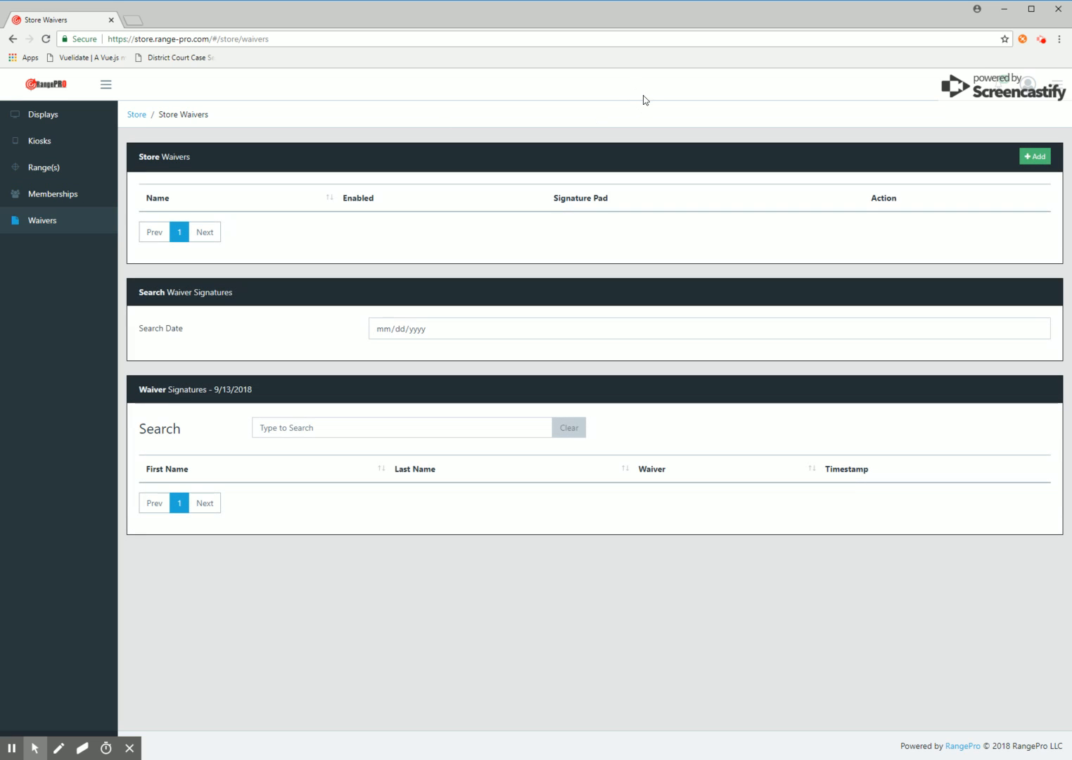
Add a waiver named 'Shooting Range Waiver' described as 'Sign to access to all range services'
left_click(1035, 156)
left_click(402, 194)
type("Shooting Range ")
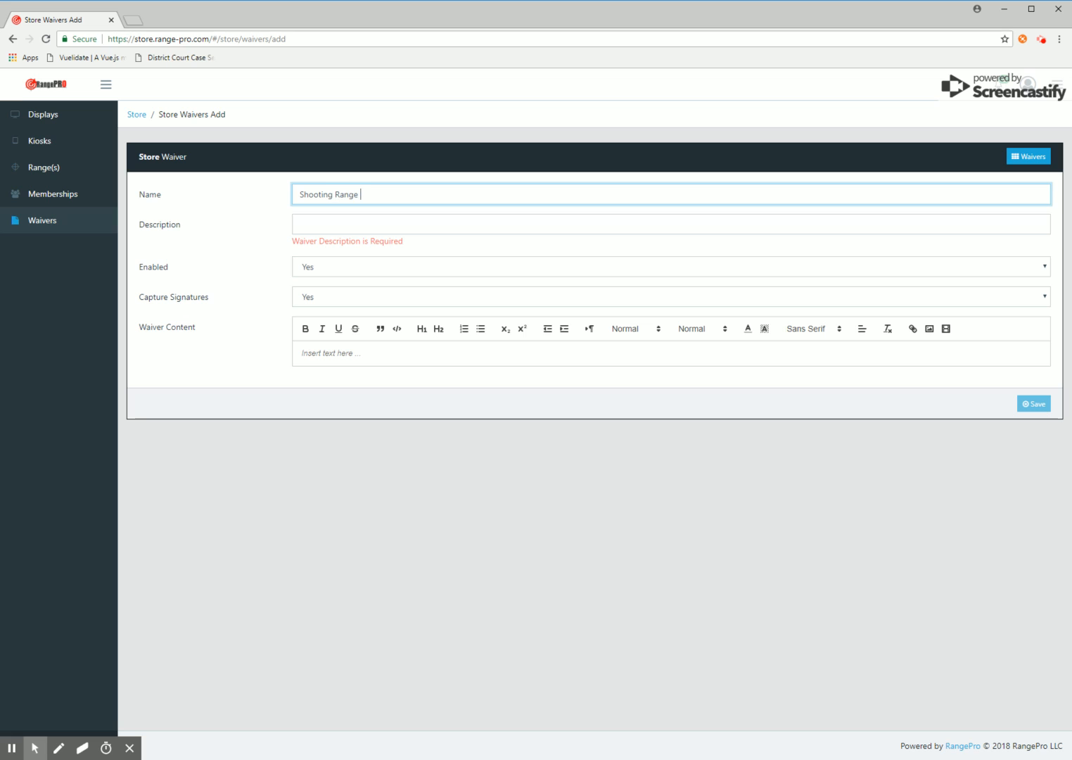
type("Waiver")
key("Tab")
type("Sign to a")
key("BackSpace")
type("to access to")
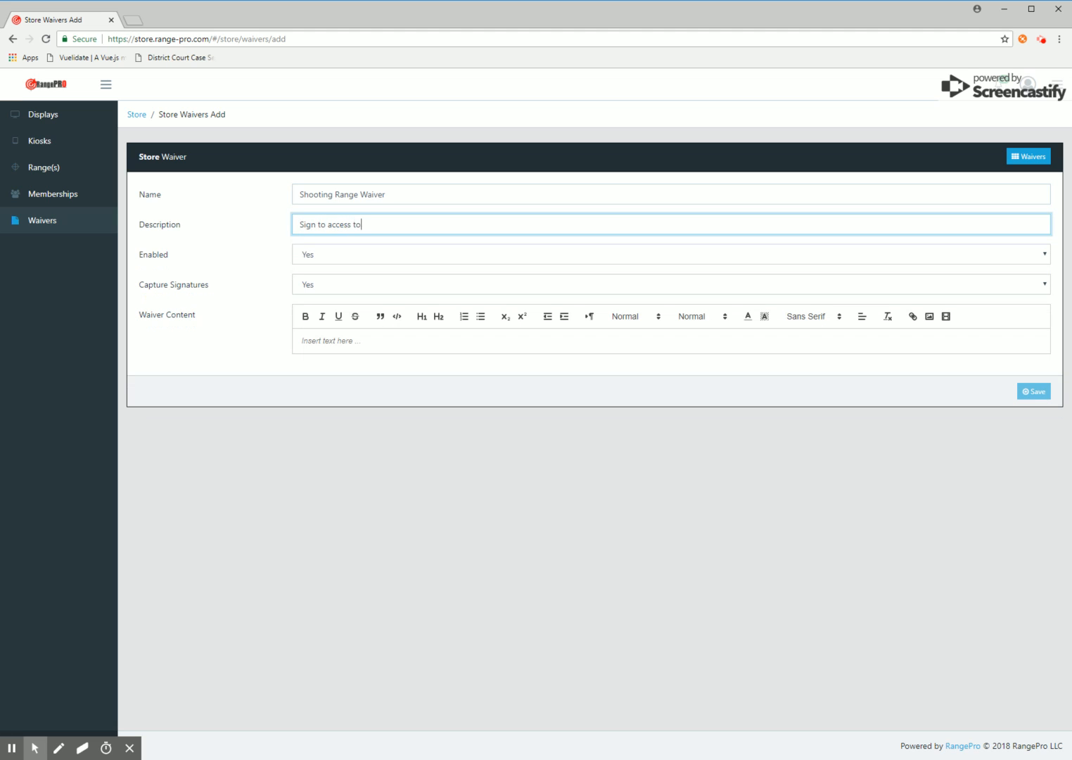
type(" all range services")
Toggle Capture Signatures to No and back to Yes
left_click(338, 286)
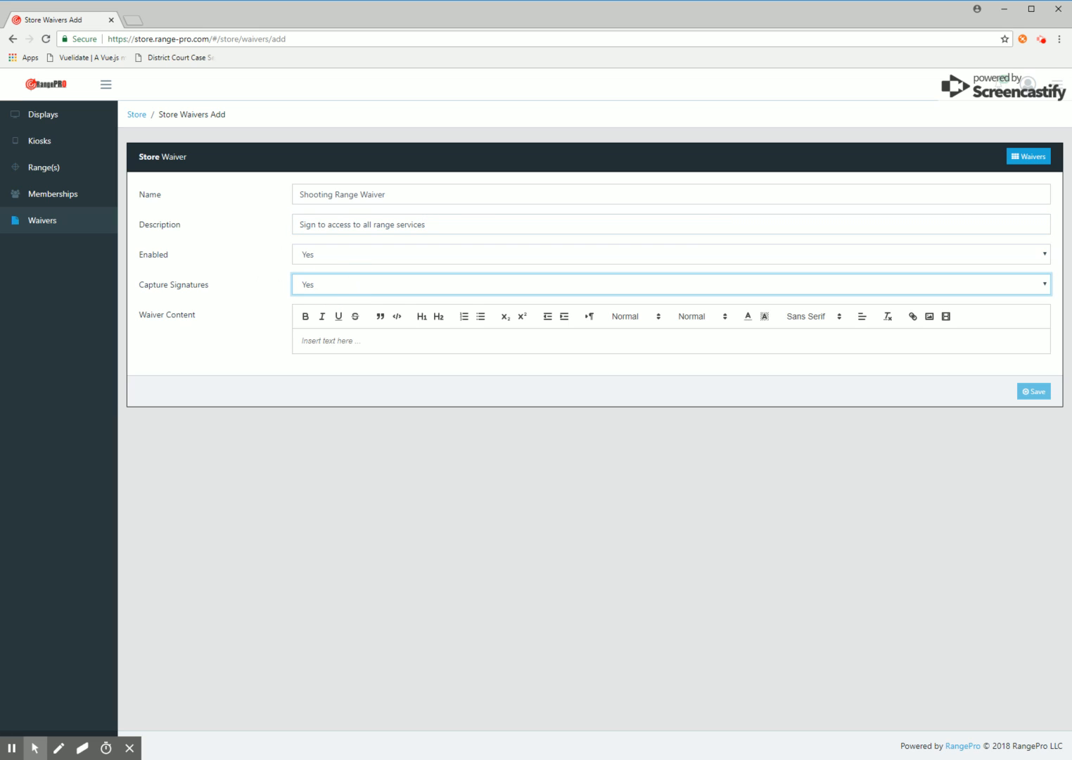
left_click(331, 316)
left_click(317, 314)
left_click(1071, 238)
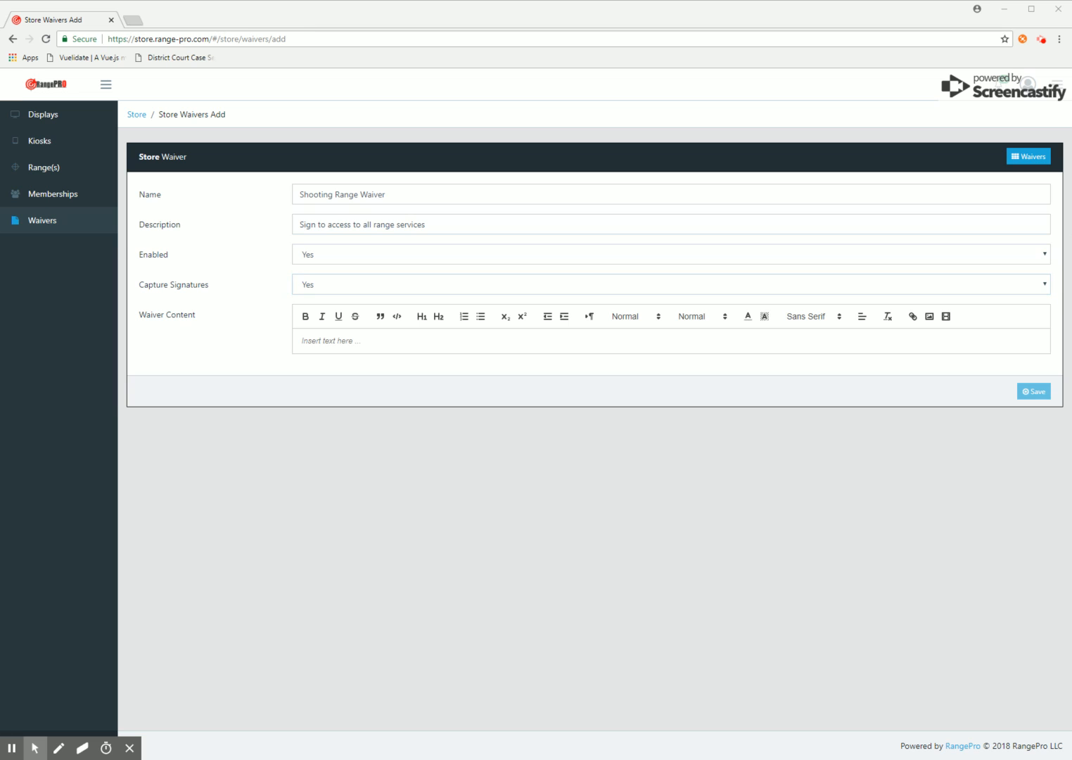
Paste the waiver text into Waiver Content and center-align all of it
left_click(282, 347)
type("SHOOTING RANGE WAIVER   Contrary to popular belief, Lorem Ipsum is not simply random text. It has roots in a piece of classical Latin literature from 45 BC, making it over 2000 years old. Richard McClintock, a Latin professor at Hampden-Sydney College in Virginia, looked up one of the more obscure Latin words, consectetur, from a Lorem Ipsum passage, and going through the cites of the word in classical literature, discovered the undoubtable source. Lorem Ipsum comes from sections 1.10.32 and 1.10.33 of \"de Finibus Bonorum et Malorum\" (The Extremes of Good and Evil) by Cicero, written in 45 BC. This book is a treatise on the theory of ethics, very popular during the Renaissance. The first line of Lorem Ipsum, \"Lorem ipsum dolor sit amet..\", comes from a line in section 1.10.32.  The standard chunk of Lorem Ipsum used since the 1500s is reproduced below for those interested. Sections 1.10.32 and 1.10.33 from \"de Finibus Bonorum et Malorum\" by Cicero are also reproduced in their exact original form, accompanied by English versions from the 1914 translation by H. Rackham.")
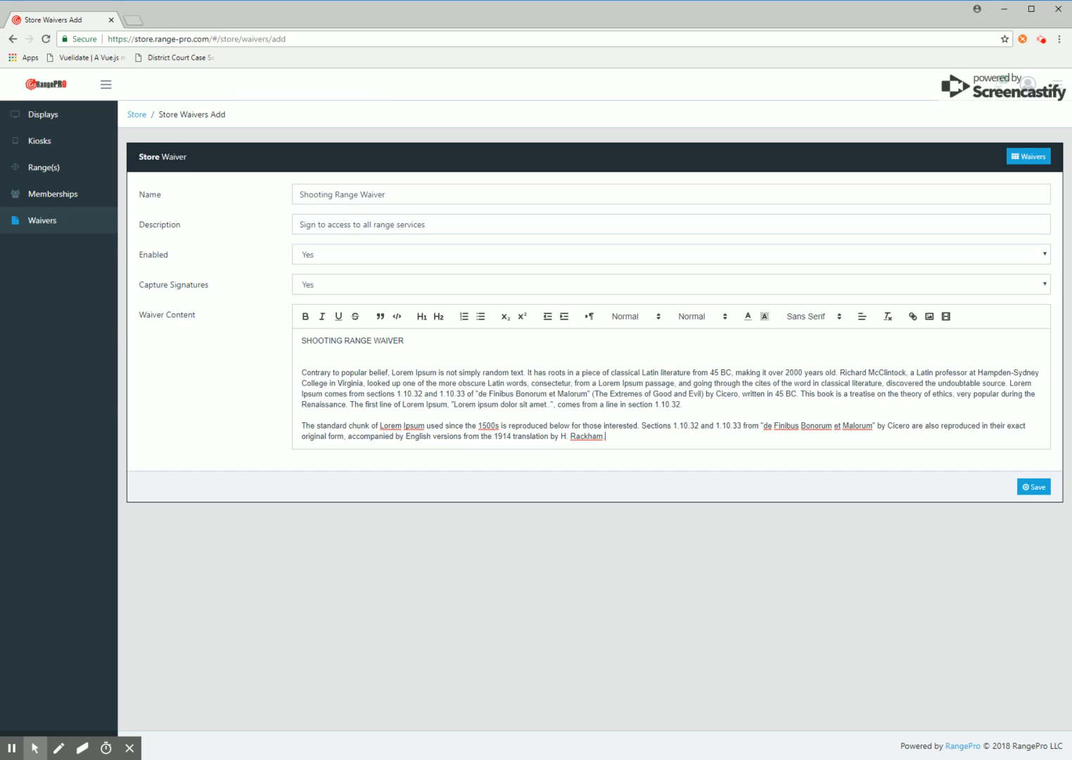
left_click_drag(599, 437, 239, 334)
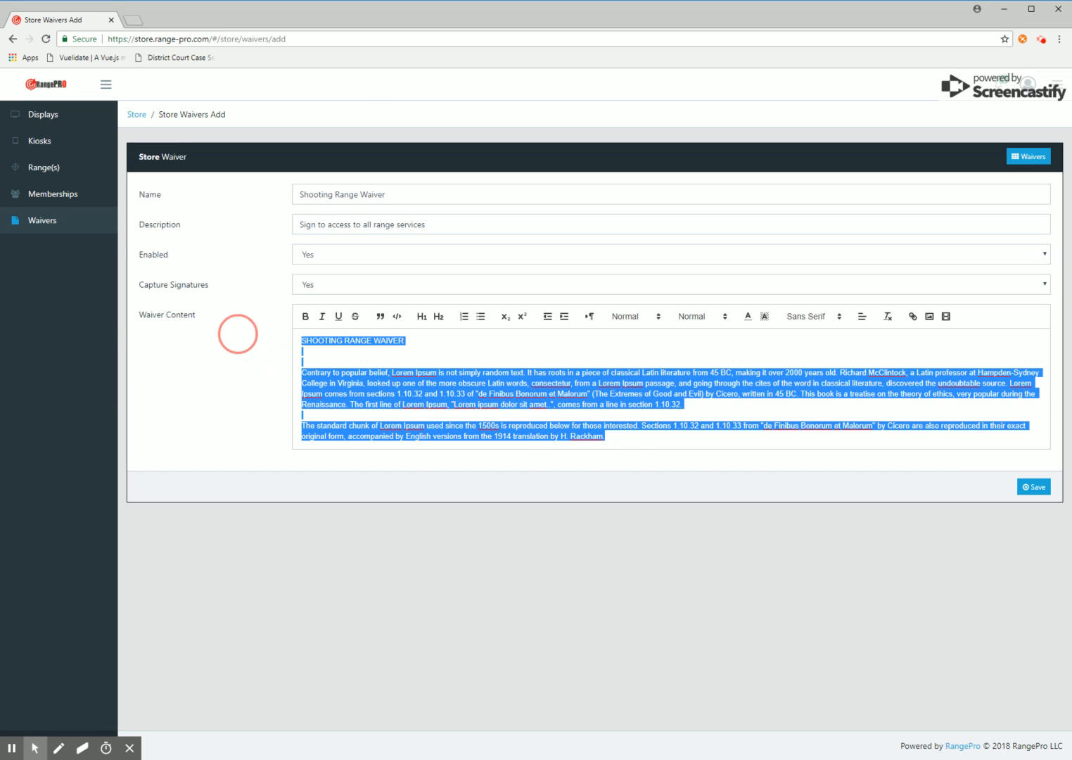
left_click(862, 316)
left_click(861, 345)
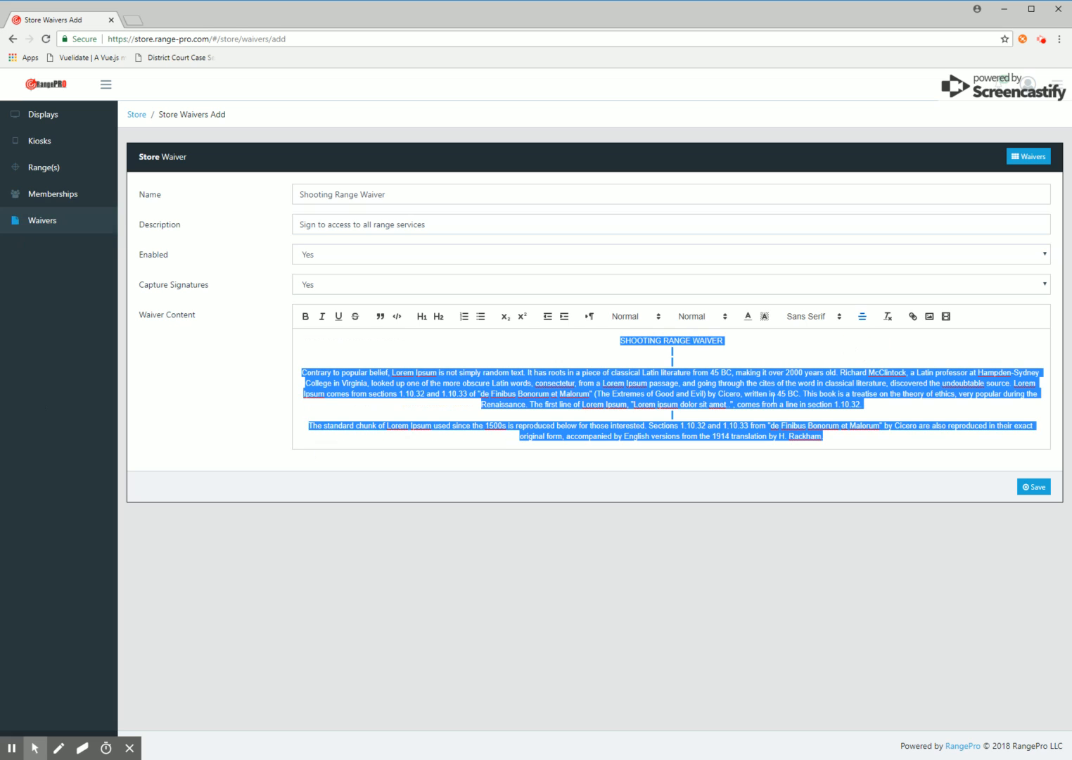
left_click(724, 339)
Make the SHOOTING RANGE WAIVER title bold Heading 1 and save the waiver
left_click_drag(759, 351, 605, 341)
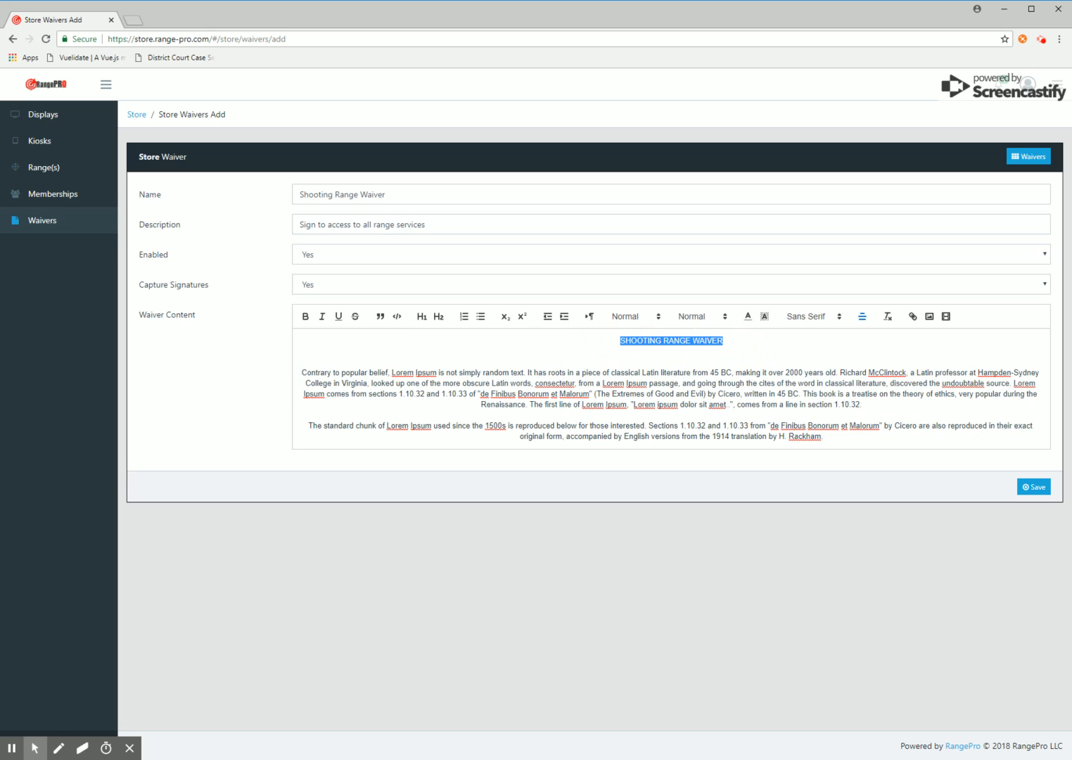
left_click(703, 326)
left_click(699, 318)
left_click(699, 318)
left_click_drag(739, 339, 609, 339)
left_click(697, 317)
left_click(705, 343)
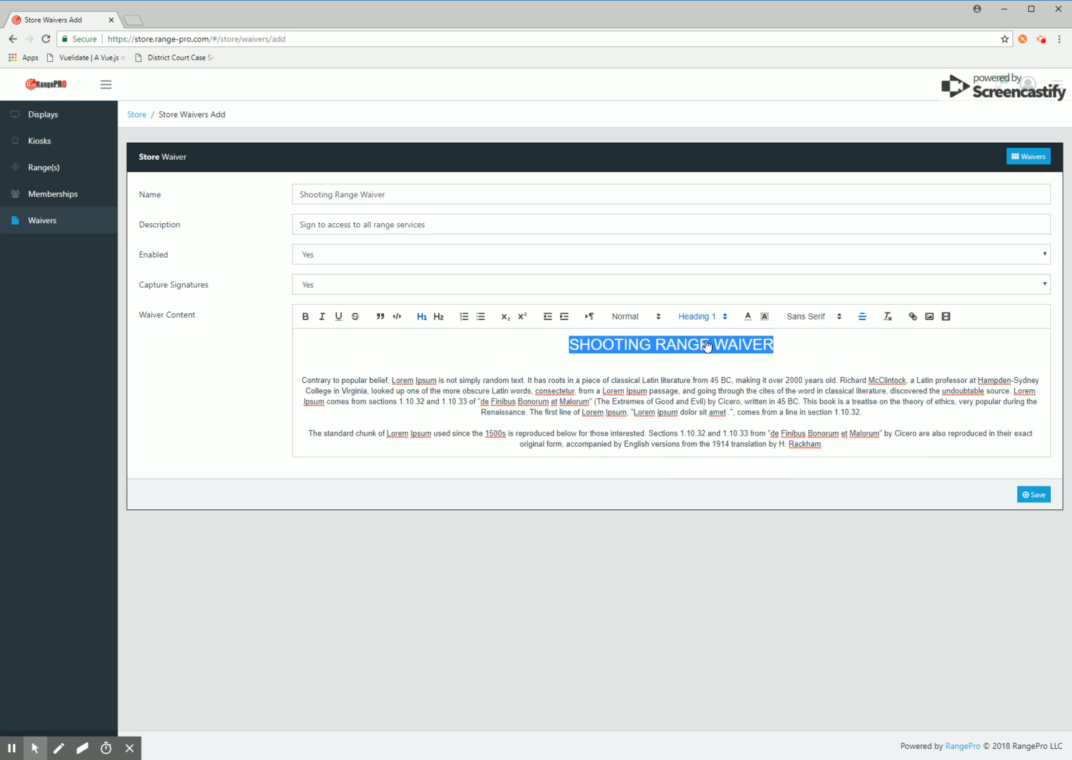
left_click(305, 316)
left_click(788, 549)
left_click(1044, 495)
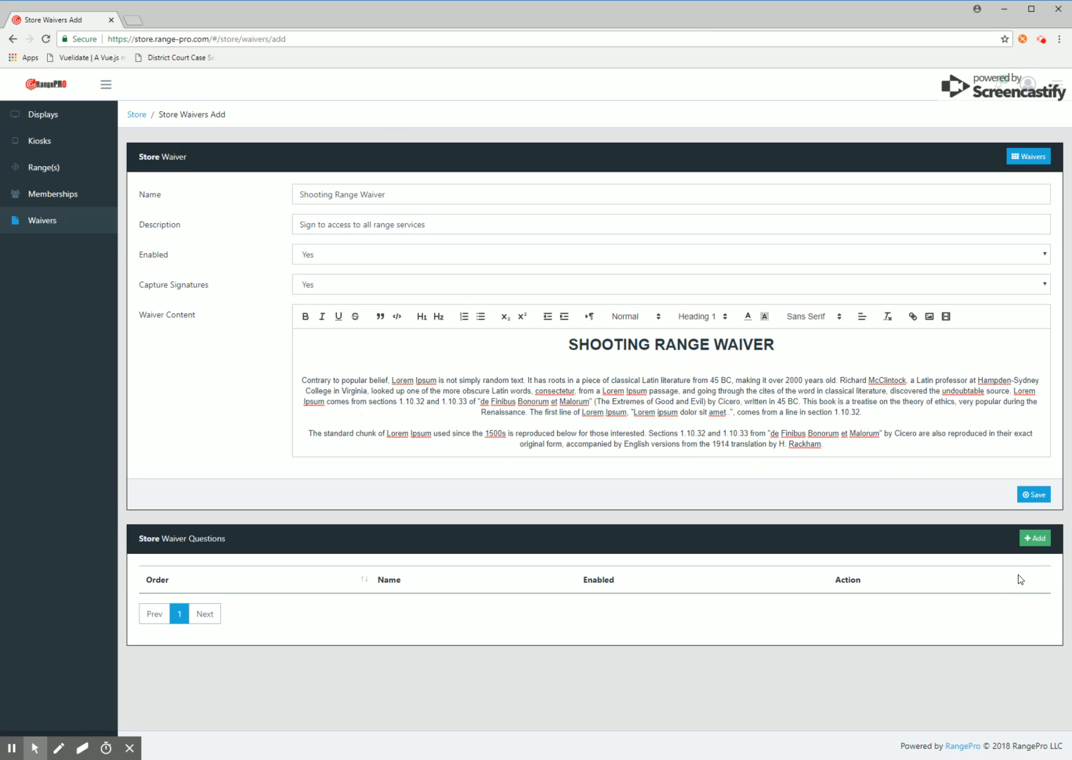
Add the Yes/No question 'Is this the first time shooting?' to the waiver
left_click(1035, 538)
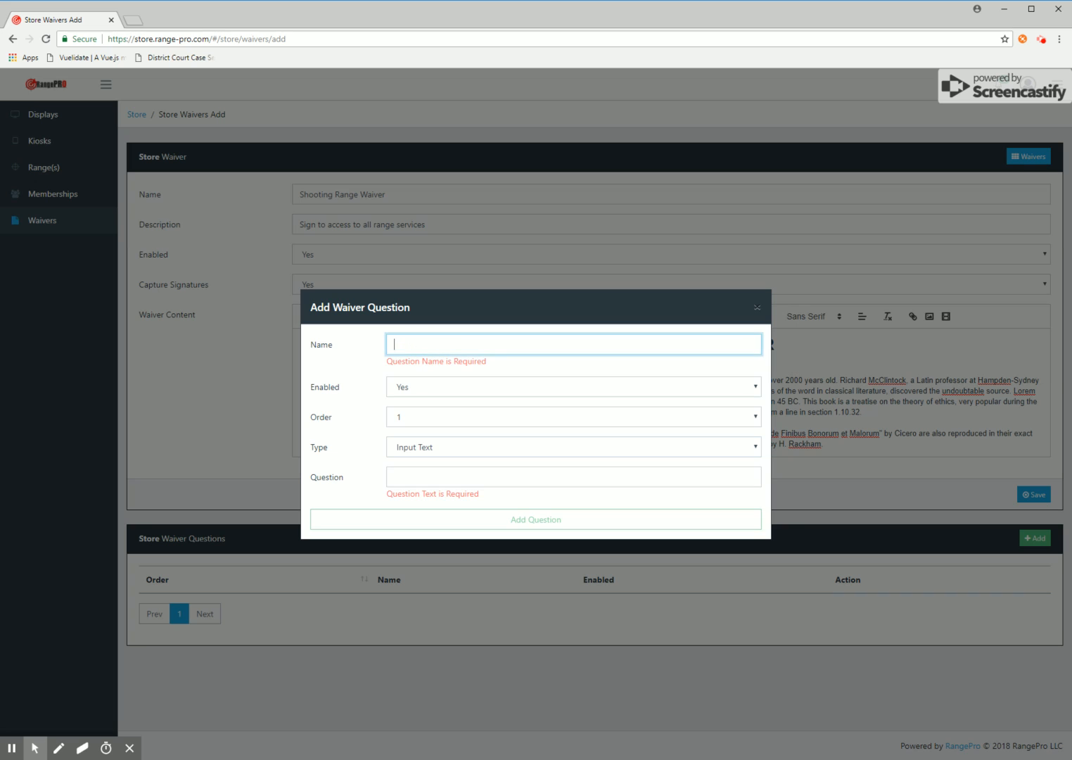
type("Is this")
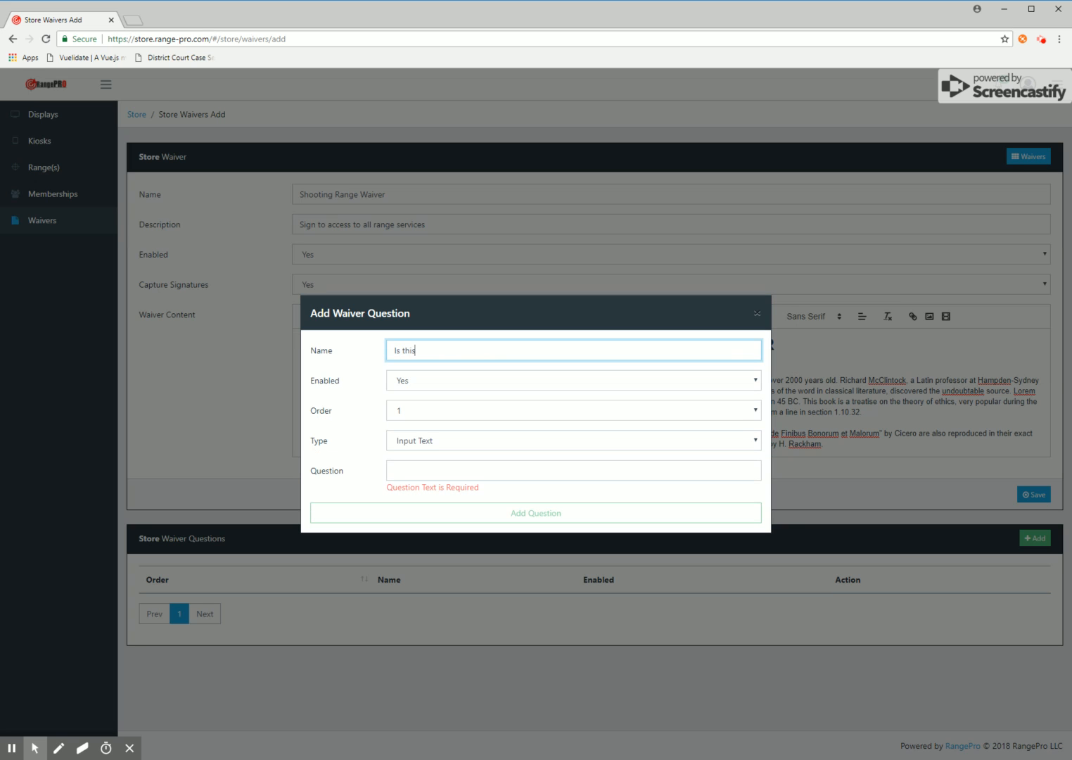
type(" the first time shooting?")
left_click(418, 414)
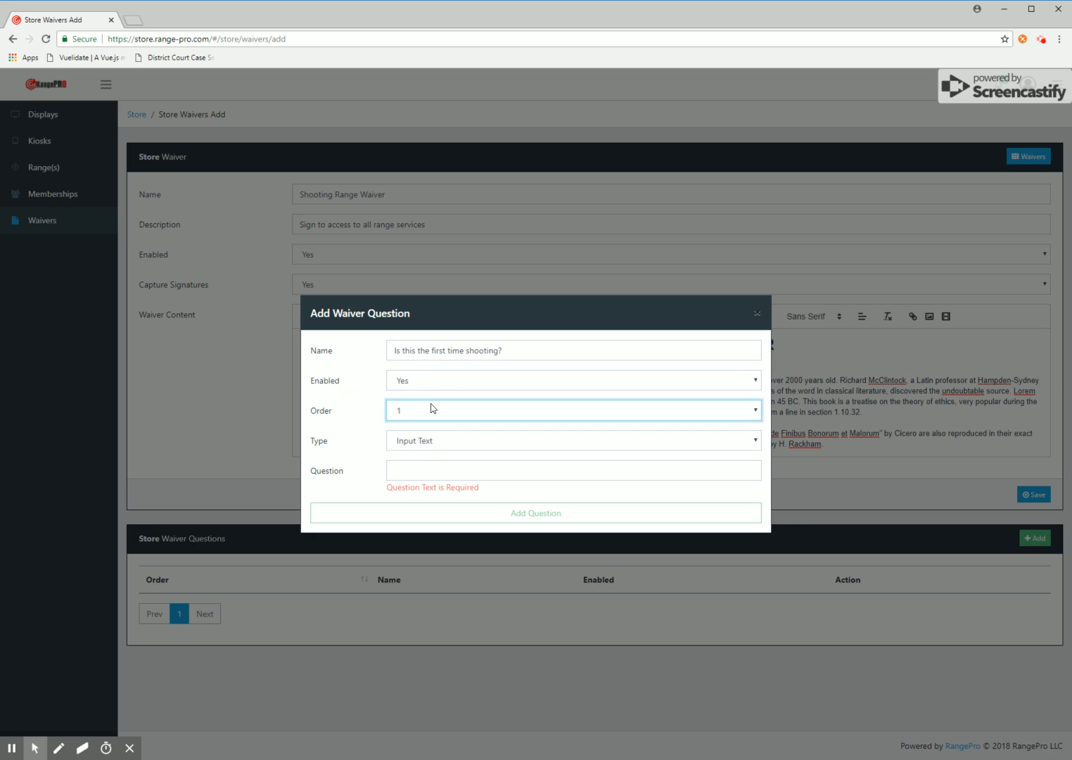
left_click(464, 446)
key("Down")
key("Tab")
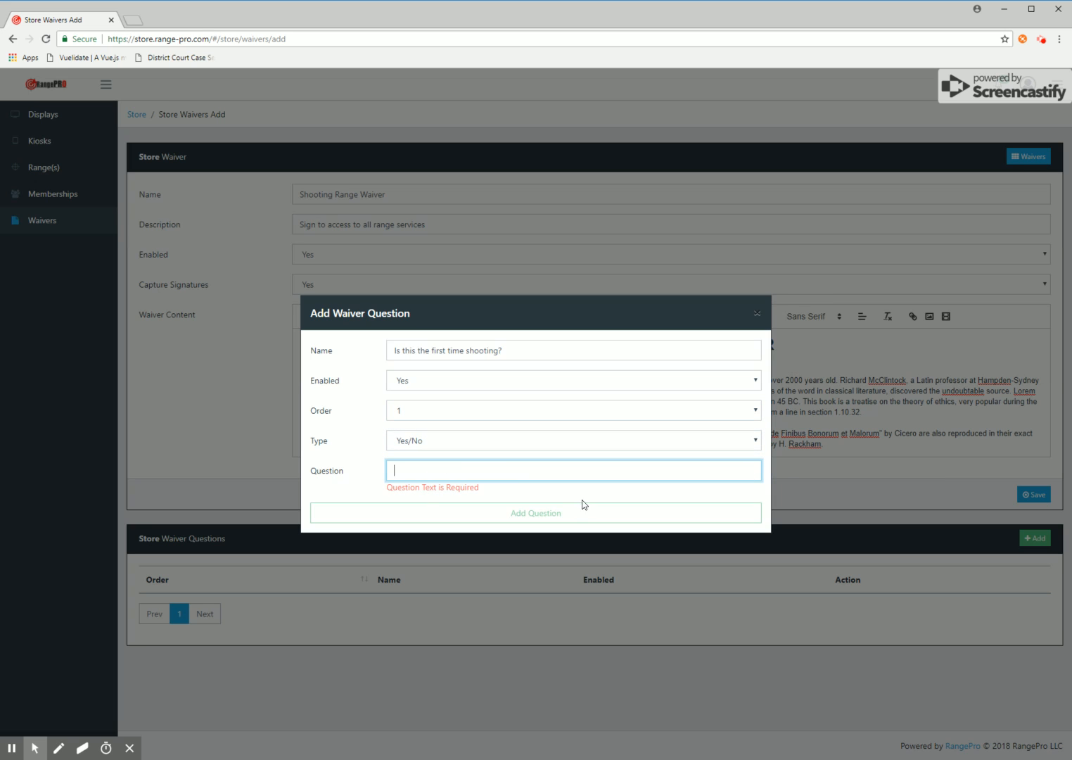
left_click(343, 351)
key("ctrl+c")
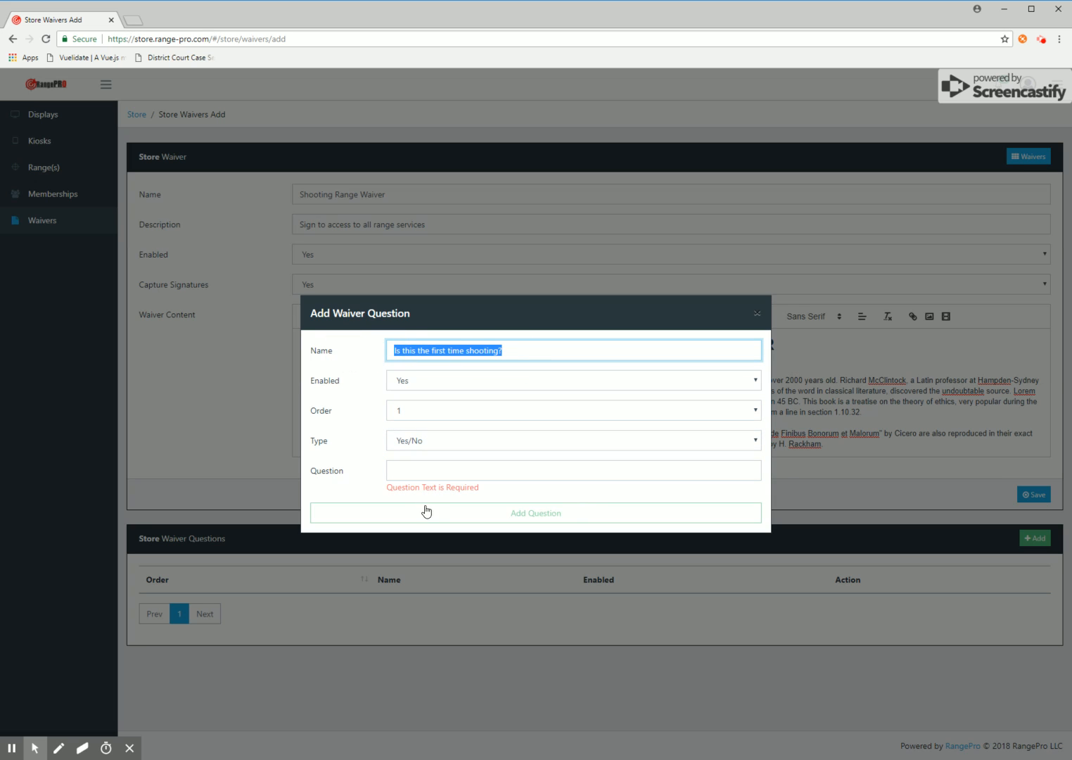
left_click(507, 471)
key("ctrl+v")
left_click_drag(521, 357, 371, 361)
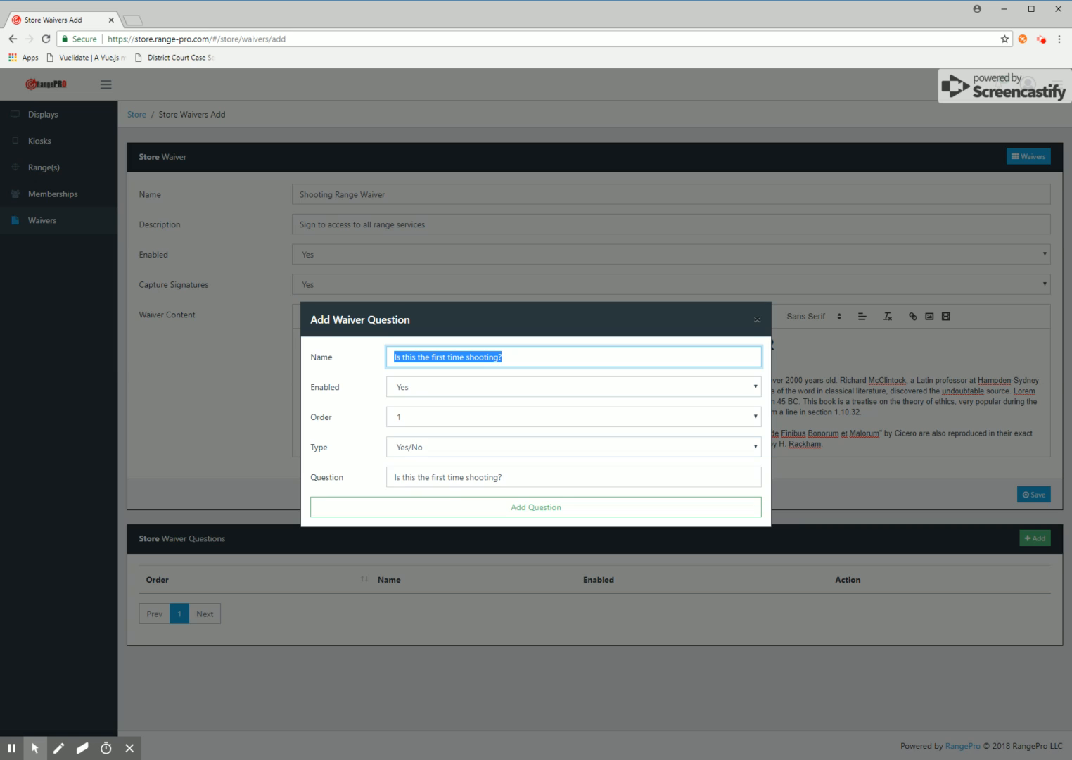
left_click(444, 480)
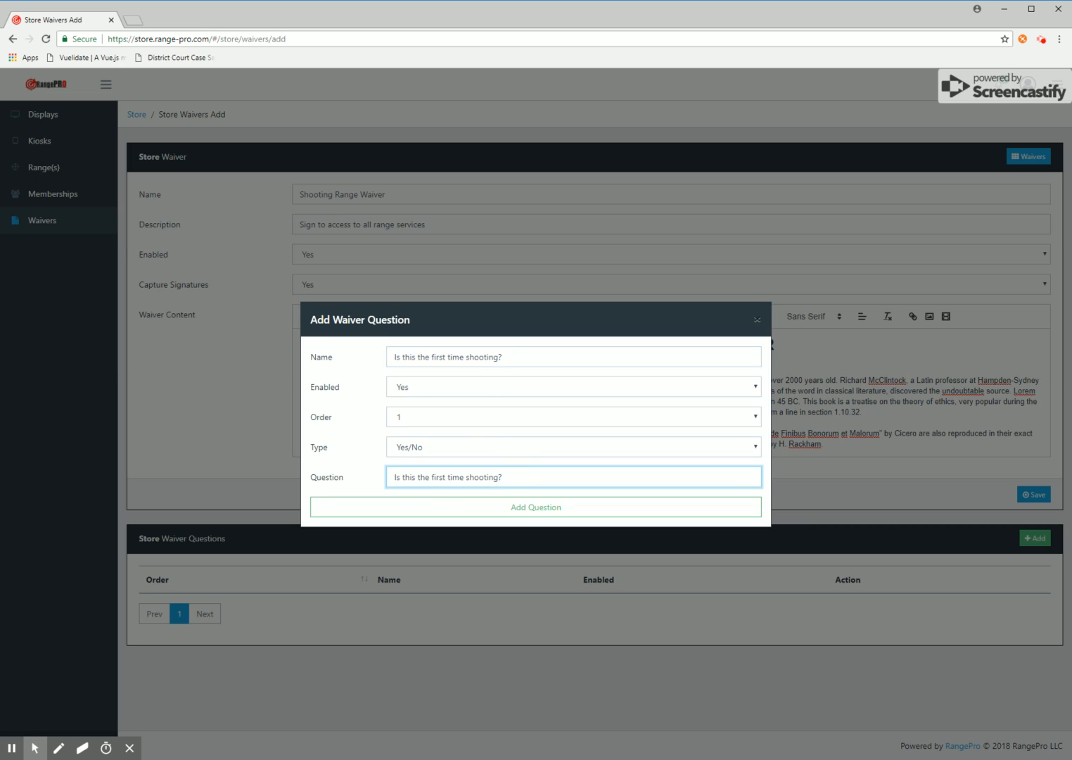
left_click(536, 503)
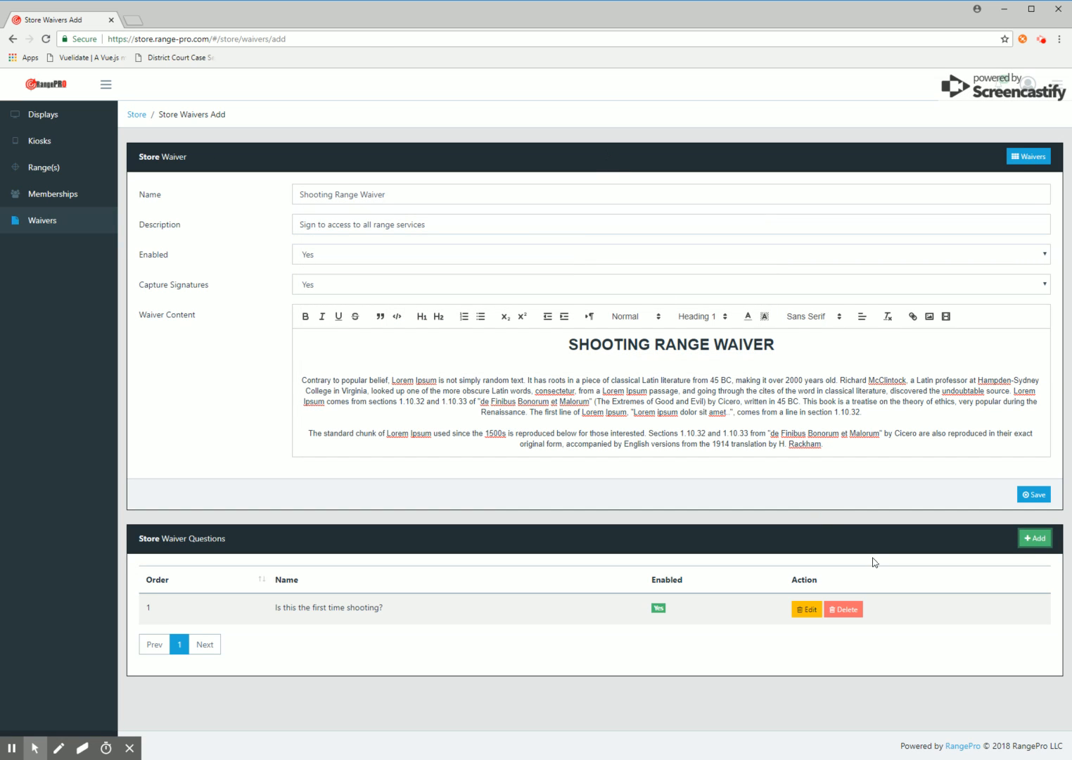
Add the text question 'If no, how long have you been shooting?' with order 2
left_click(1035, 538)
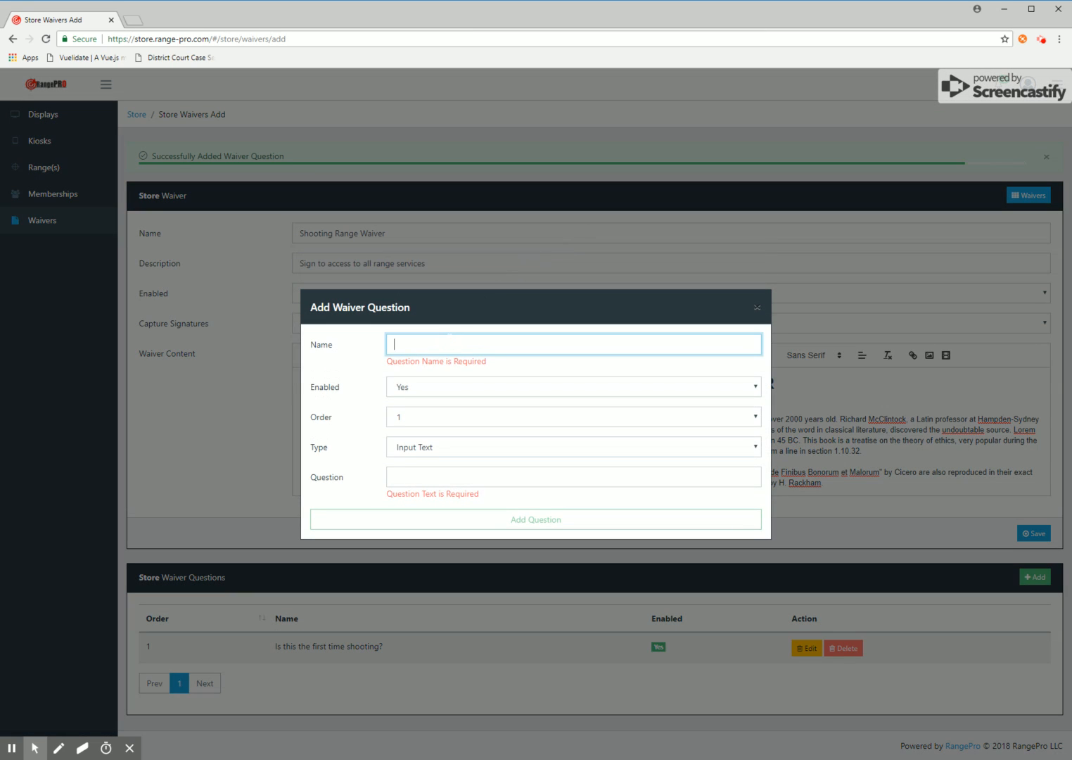
type("If no, how long have you been sh9o")
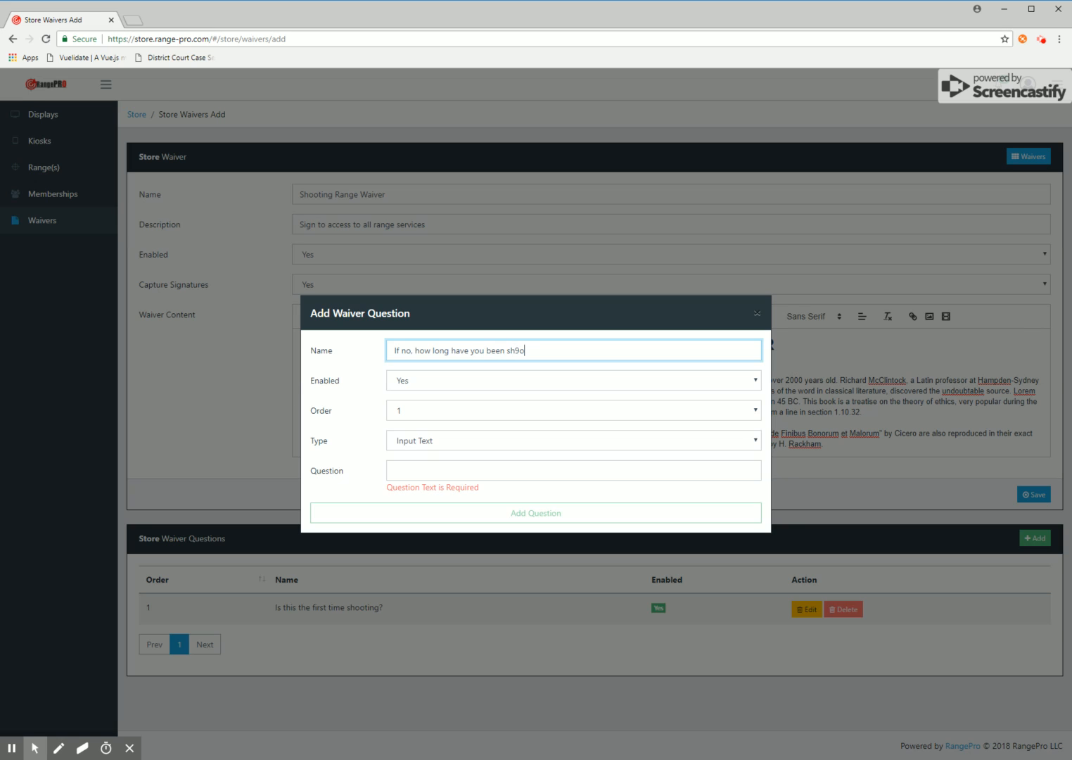
key("BackSpace")
type("ooting")
left_click_drag(565, 352, 366, 351)
key("ctrl+c")
left_click(452, 477)
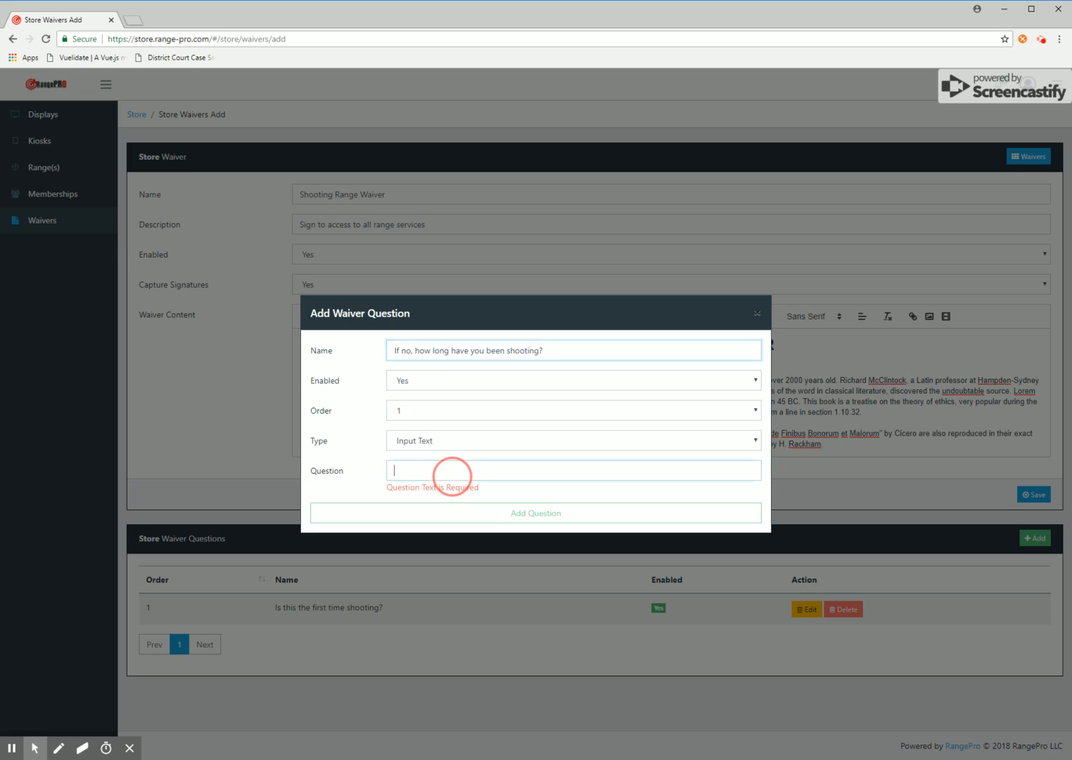
key("ctrl+v")
left_click(412, 419)
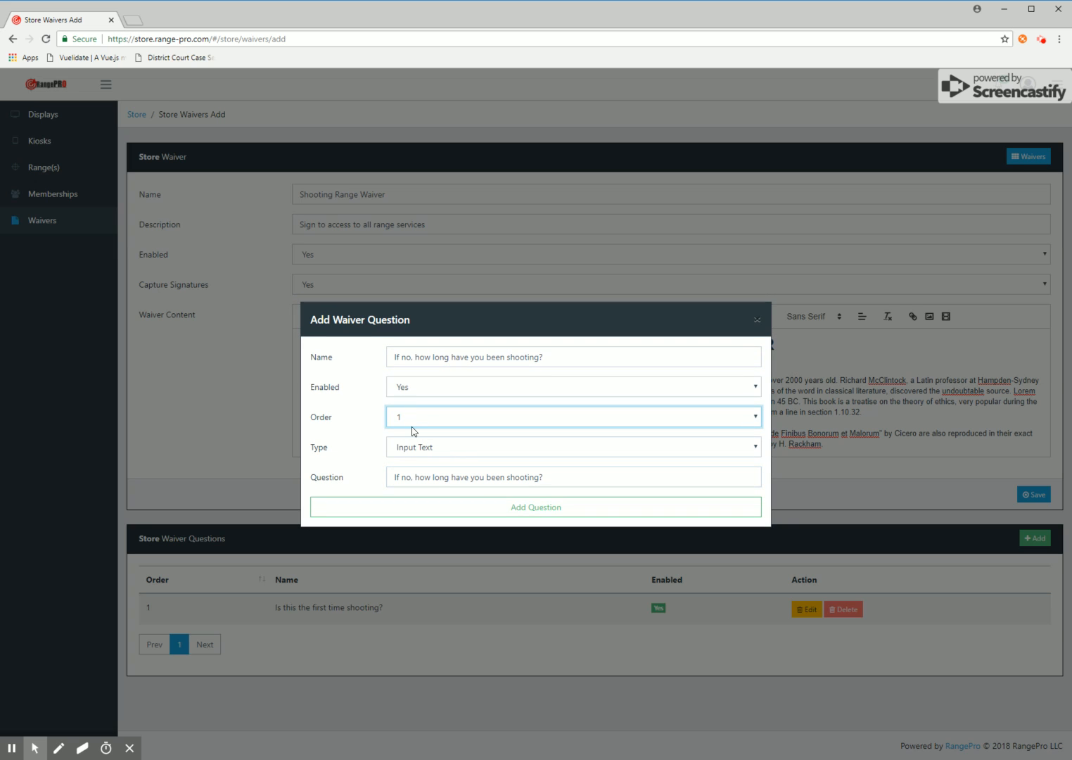
left_click(477, 461)
left_click(540, 506)
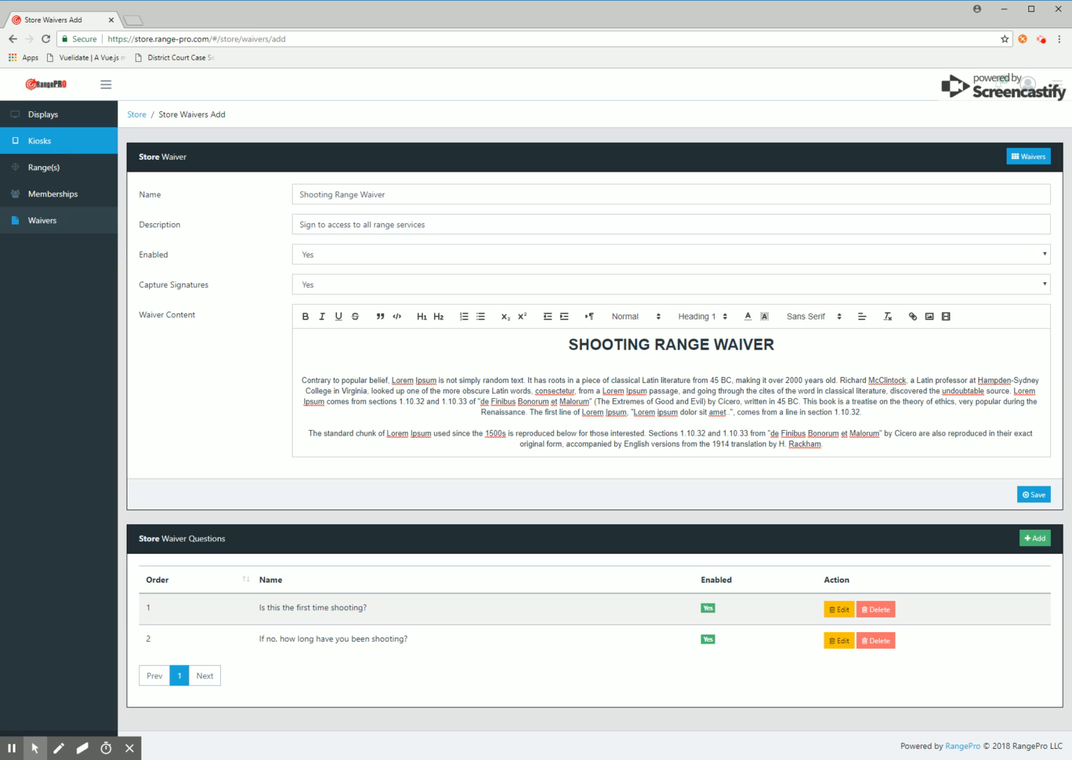
Add a store kiosk with display name 'Main' and Waivers set to Yes
left_click(61, 145)
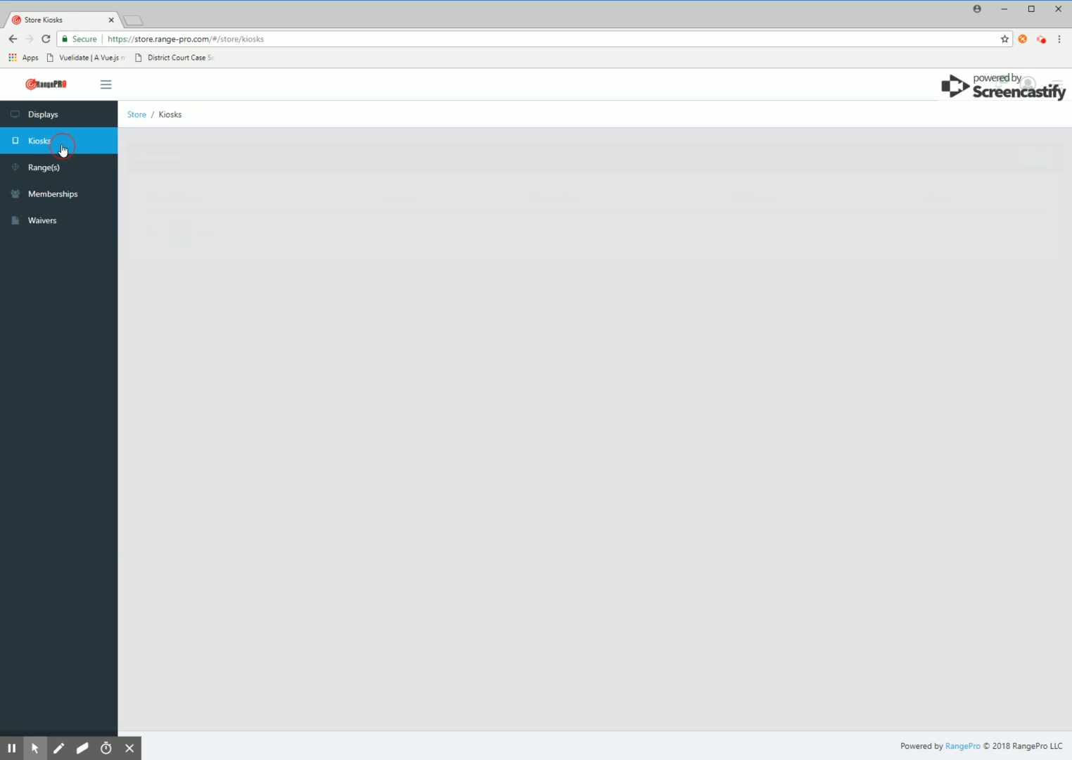
left_click(1039, 154)
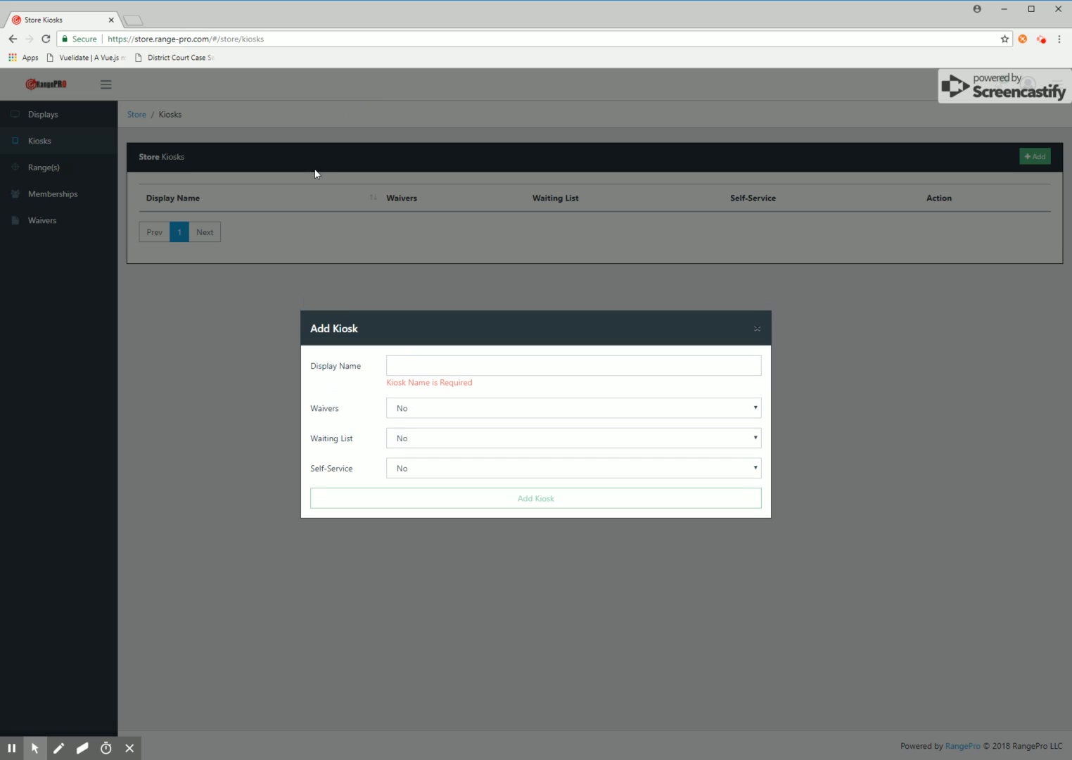
left_click(427, 365)
type("Main")
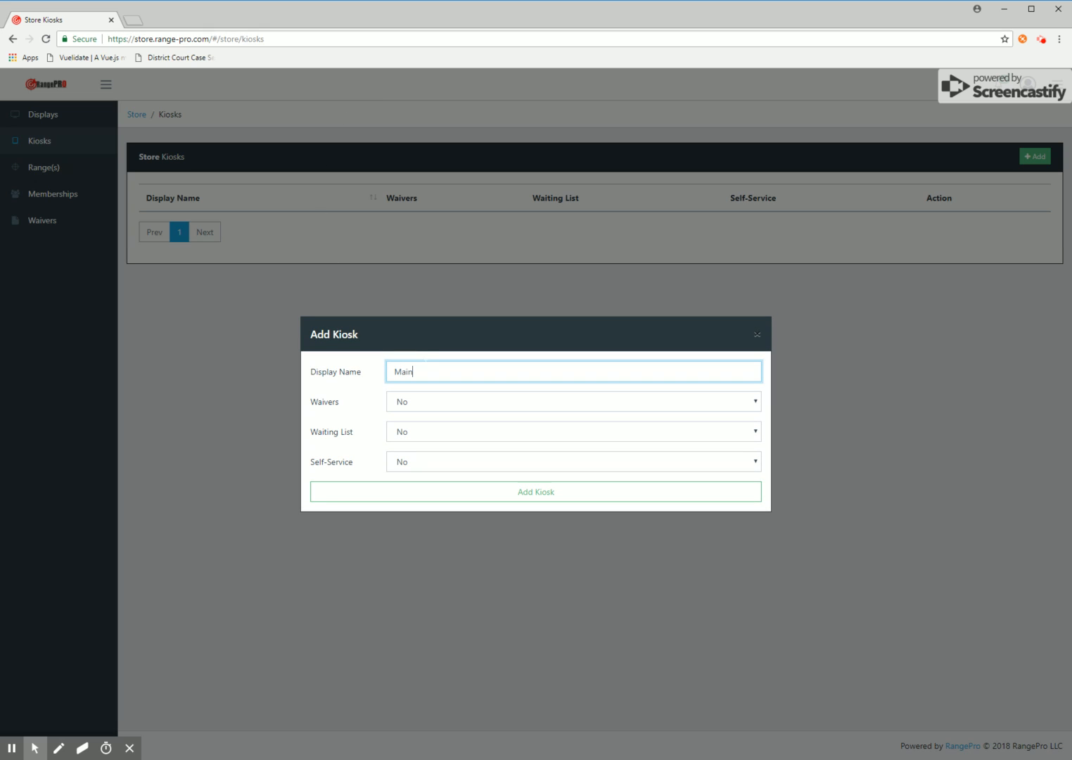
left_click(428, 398)
left_click(417, 417)
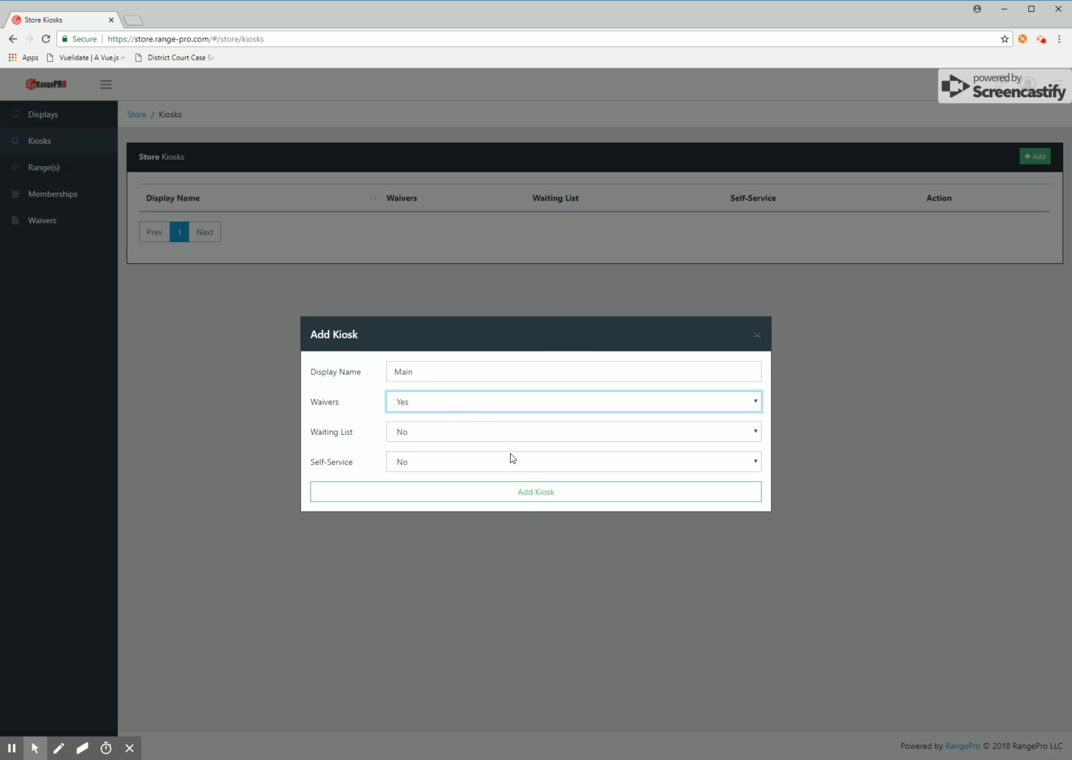
left_click(532, 495)
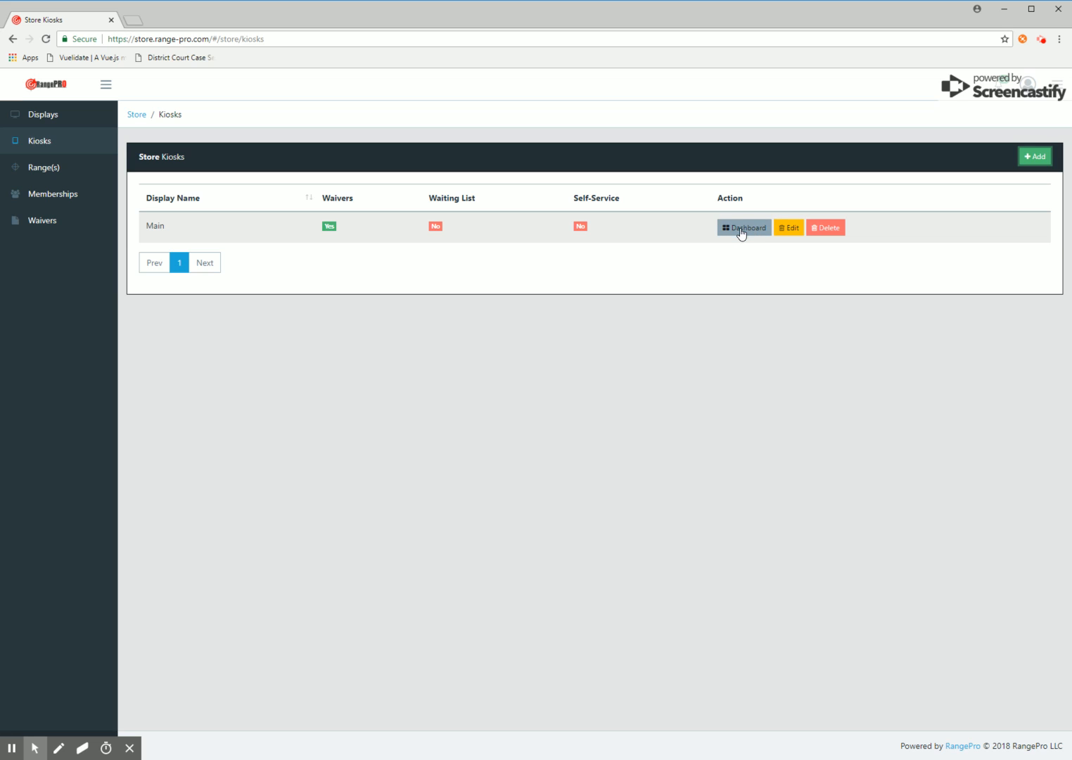
From the Main kiosk dashboard, start signing the Shooting Range Waiver
left_click(741, 233)
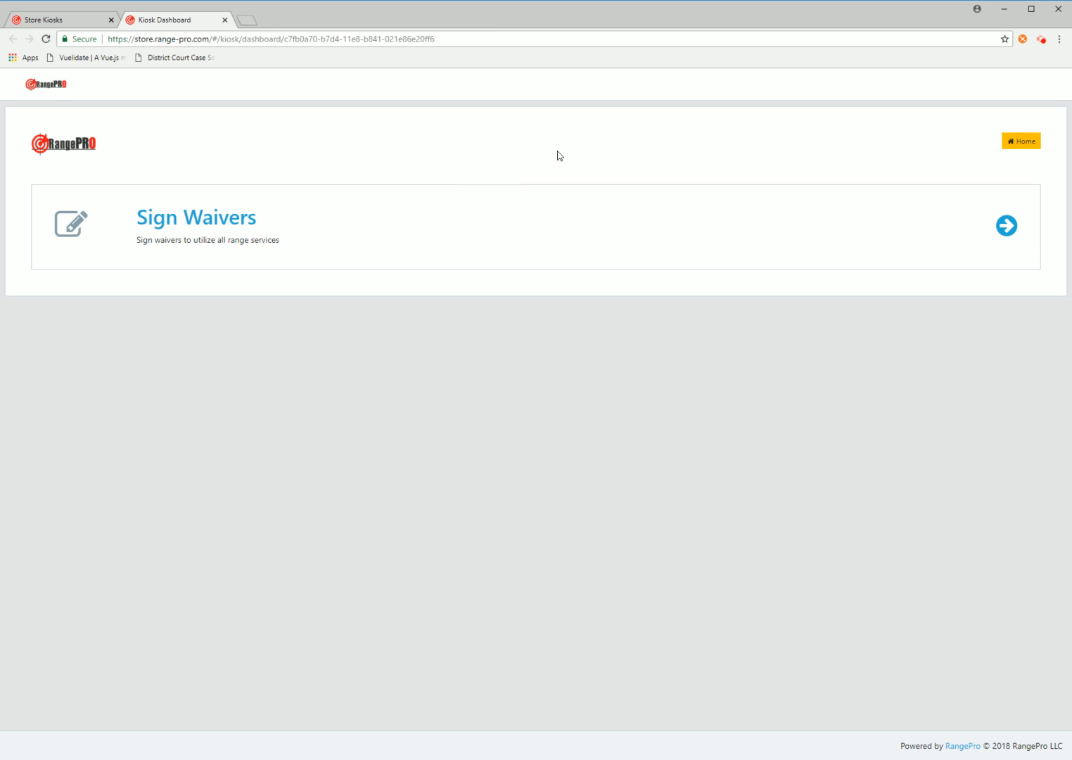
left_click(212, 228)
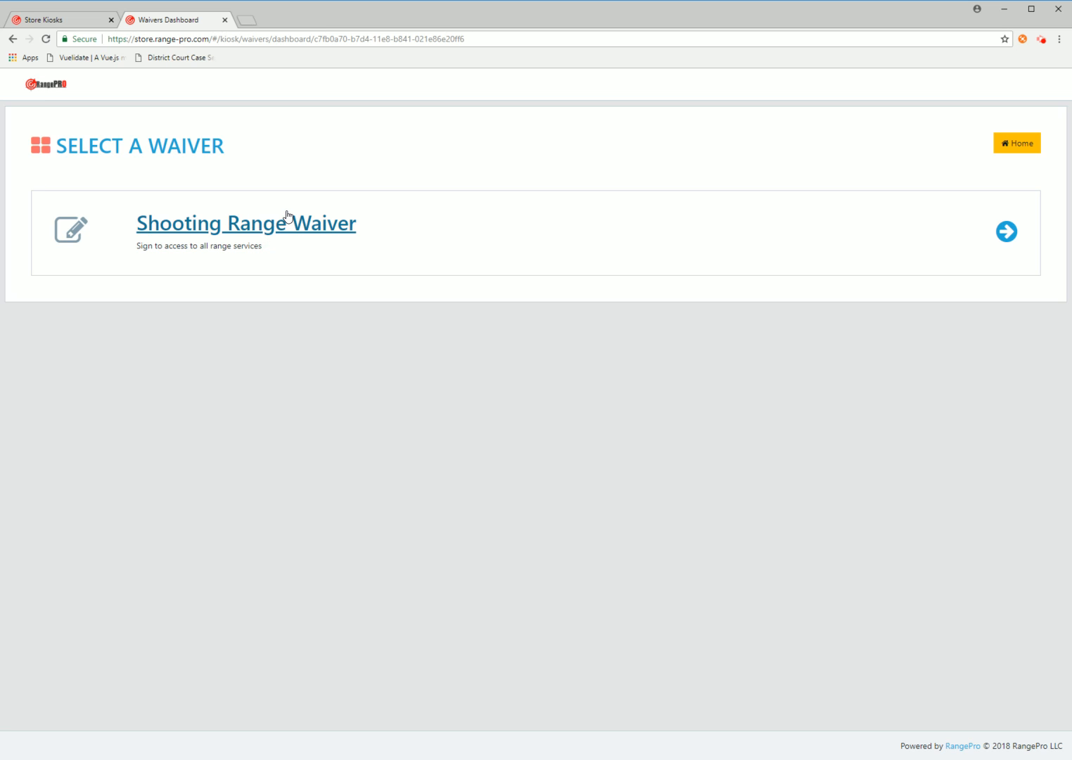
left_click(239, 230)
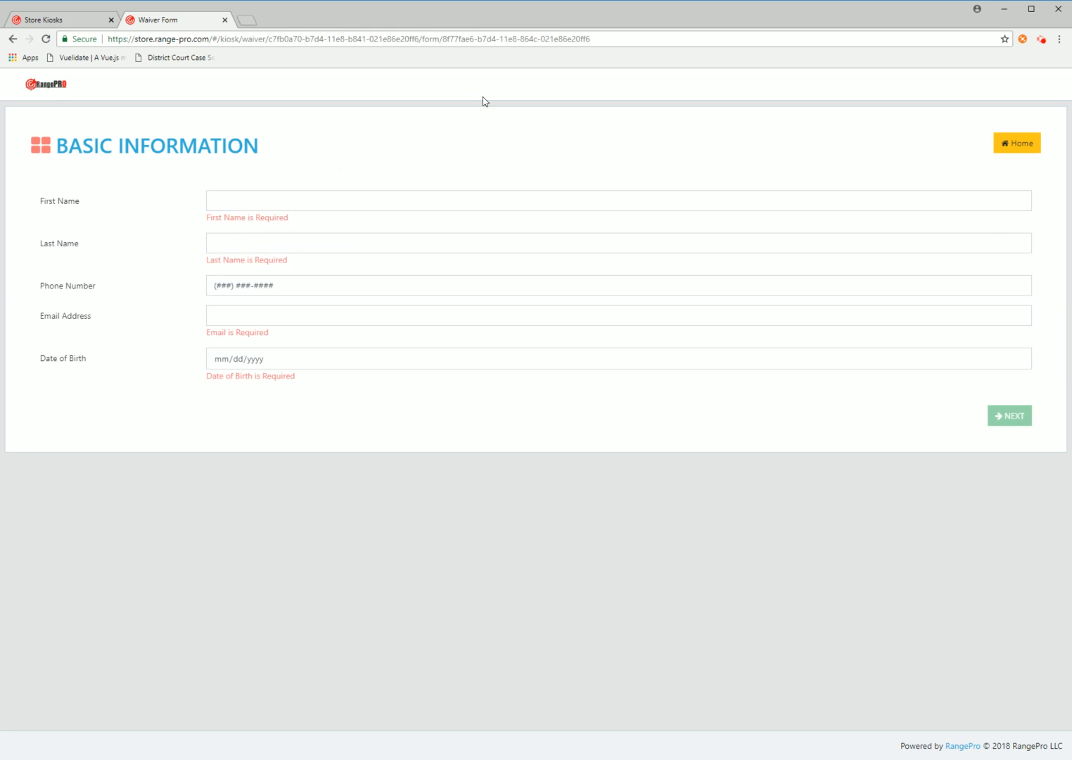
Enter the signer's name, phone, email and birth date, then confirm minors are coming
left_click(335, 192)
key("Tab")
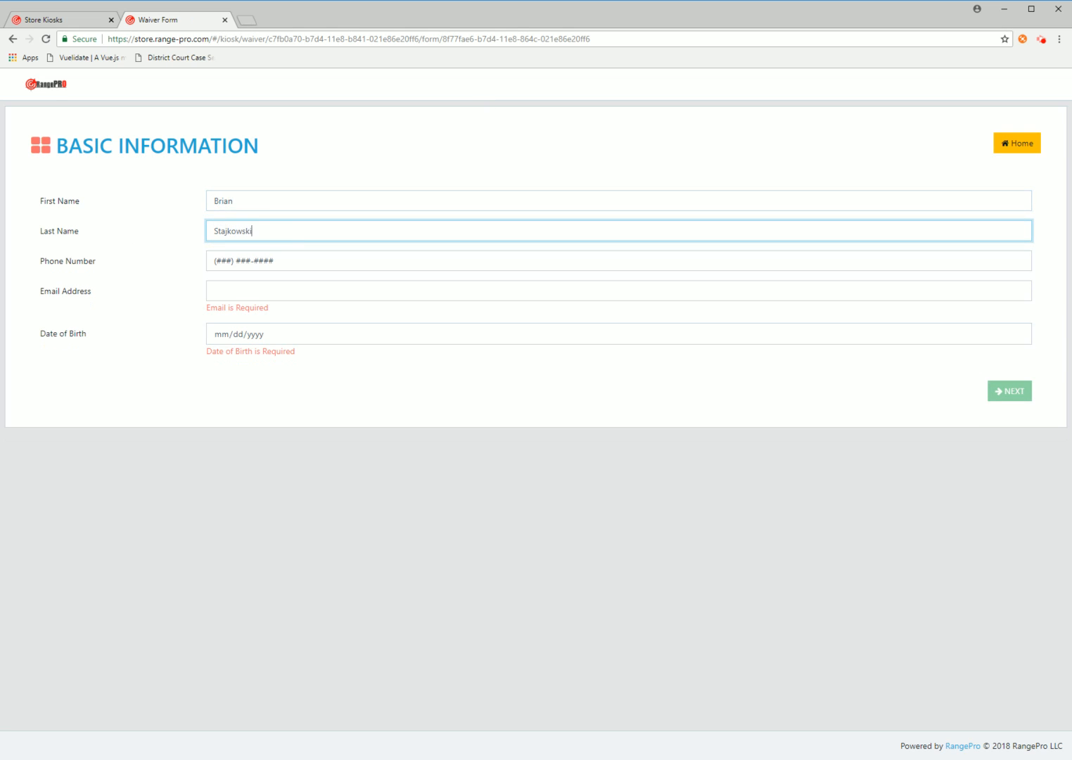
key("Tab")
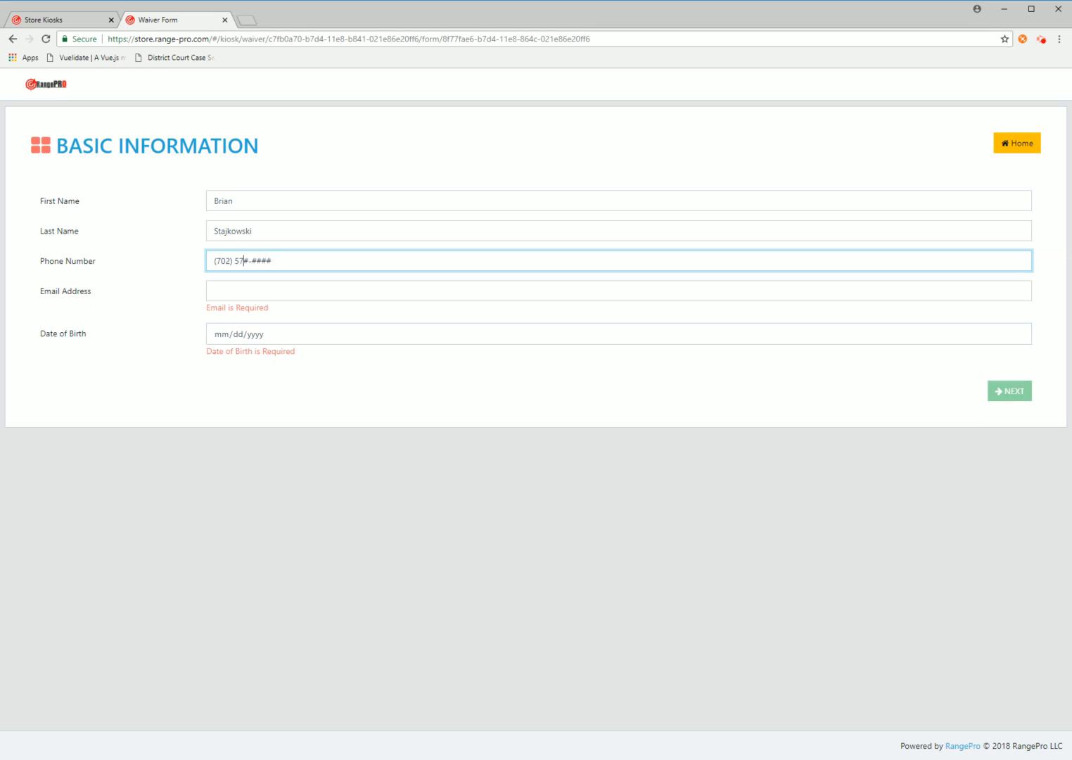
key("Tab")
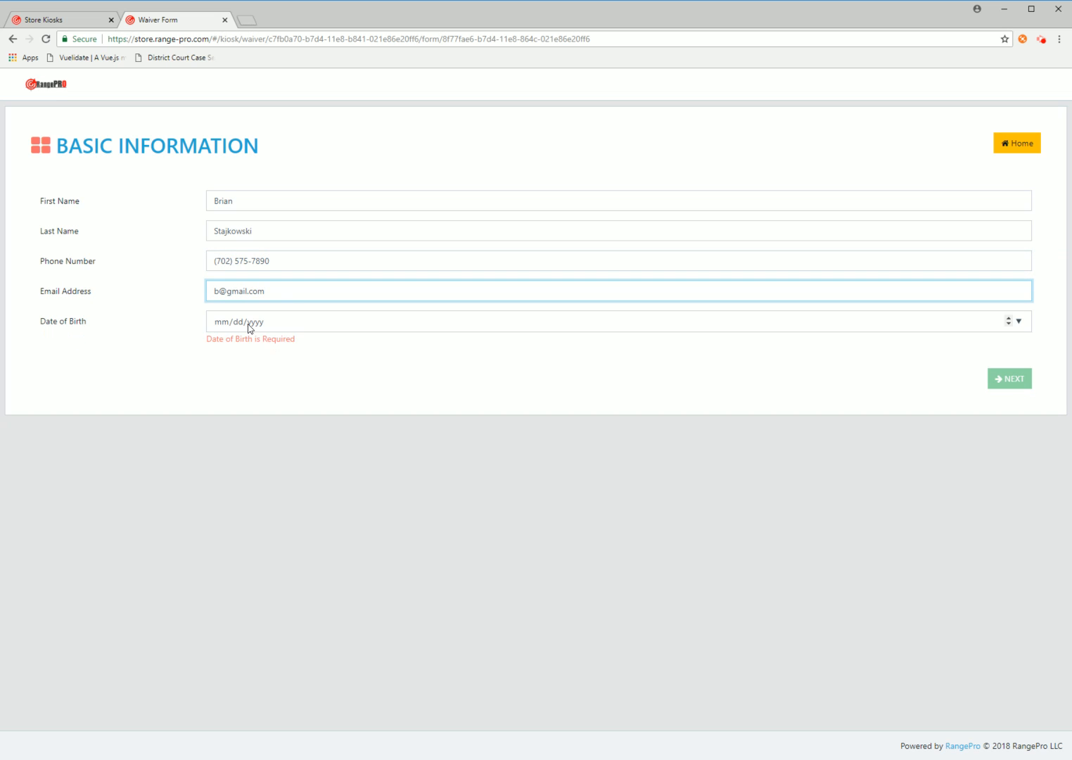
left_click(219, 324)
type("11/22/")
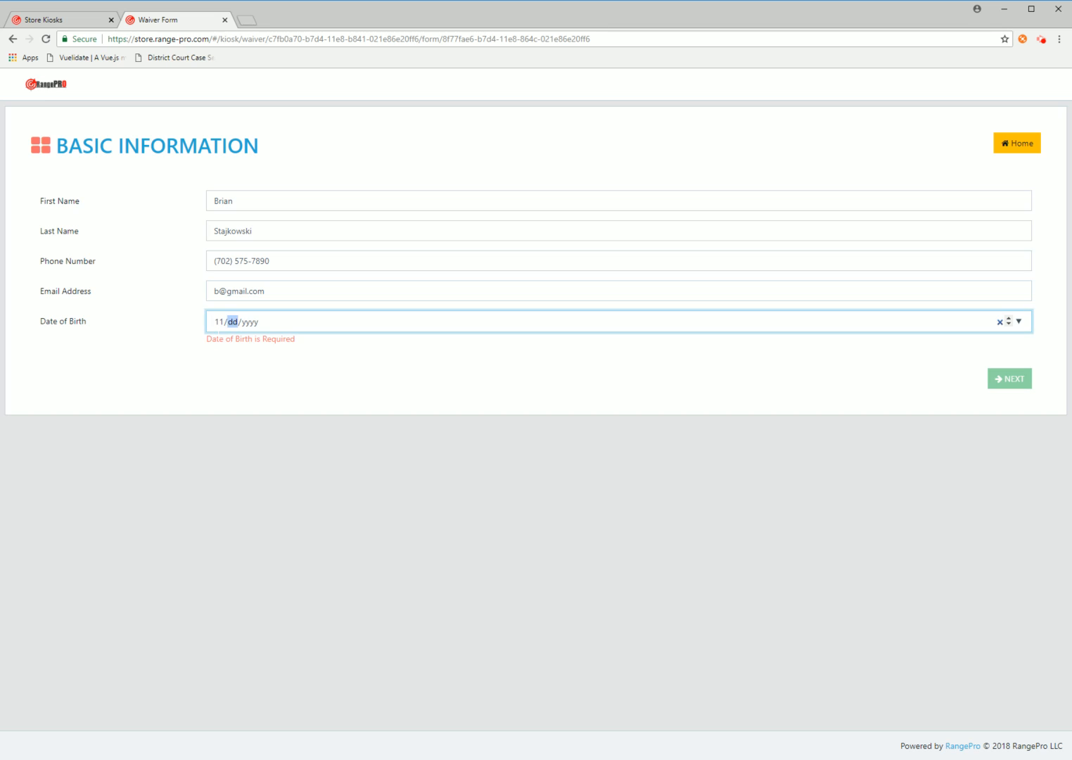
type("1666")
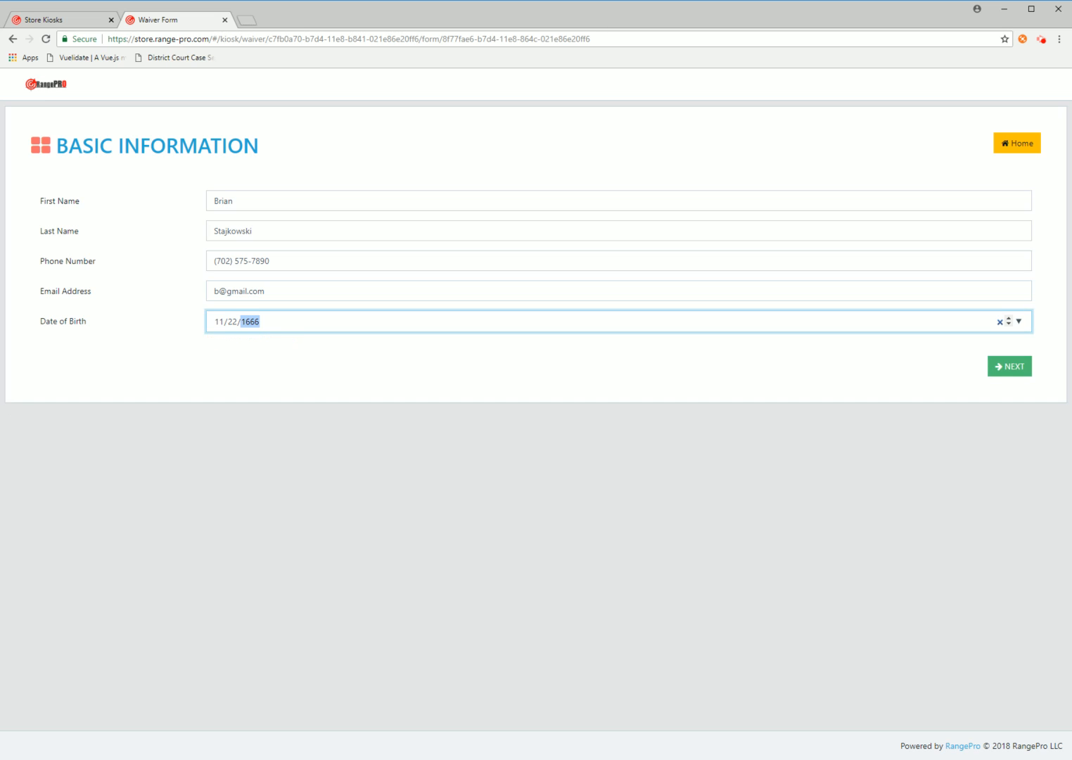
key("BackSpace")
left_click(1008, 368)
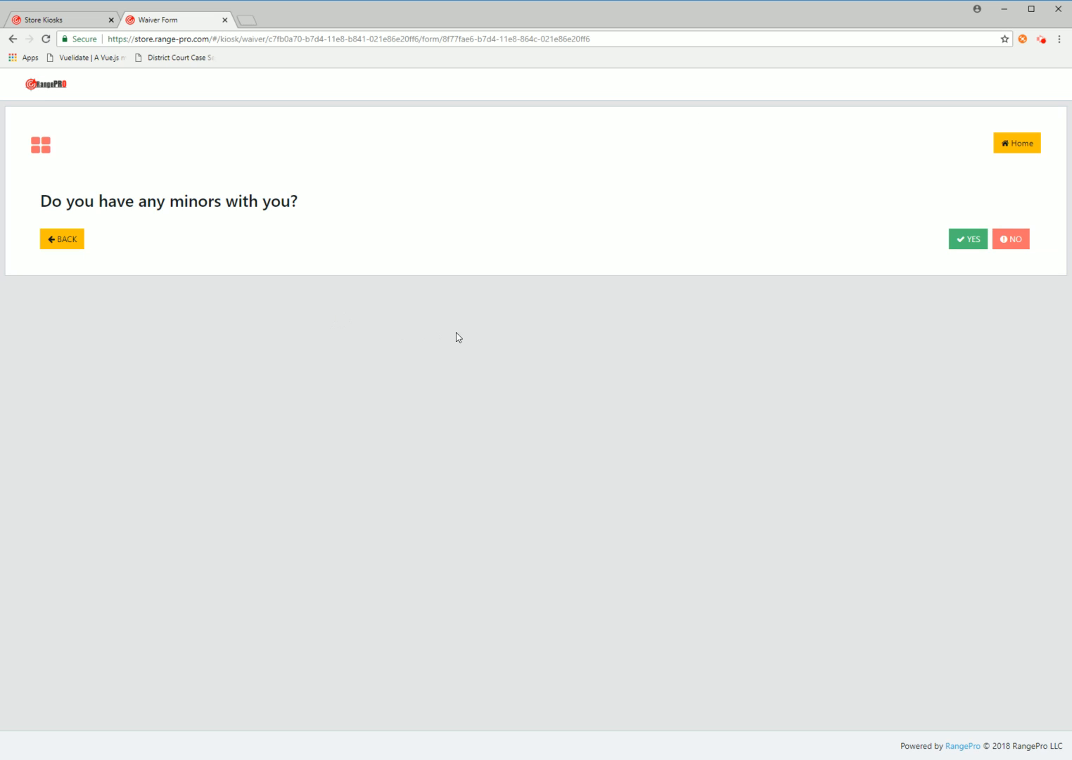
left_click(954, 243)
Add the first minor's name and birth date with relationship Father
left_click(171, 201)
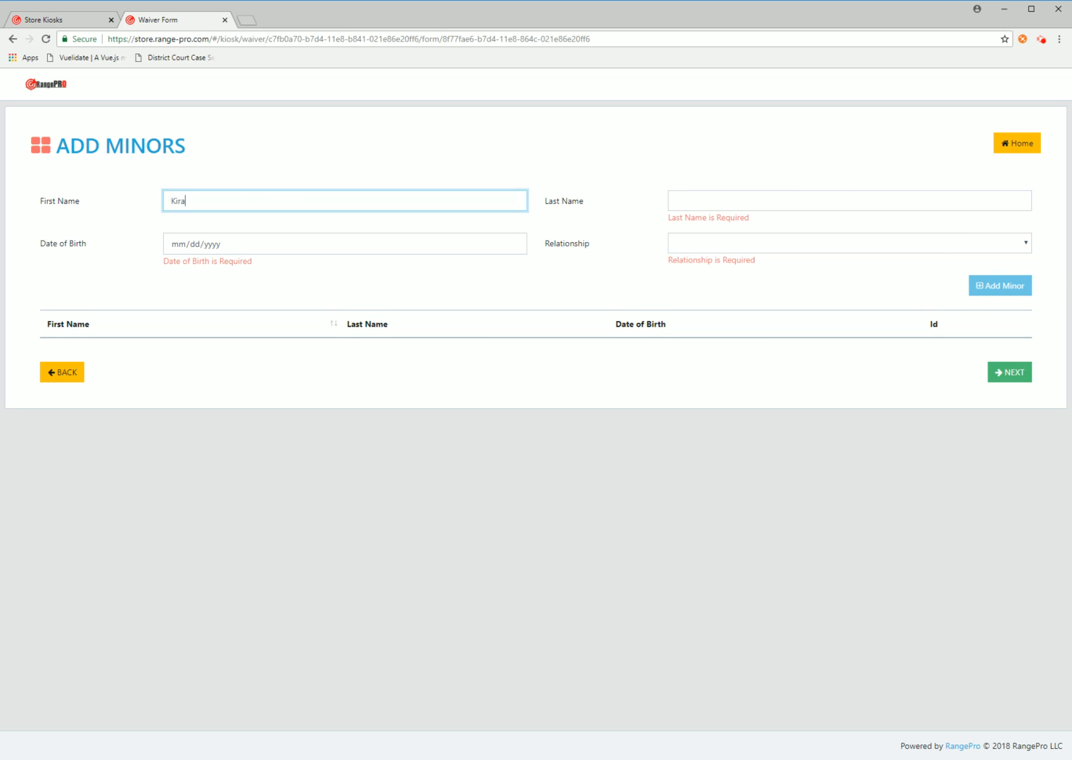
key("Tab")
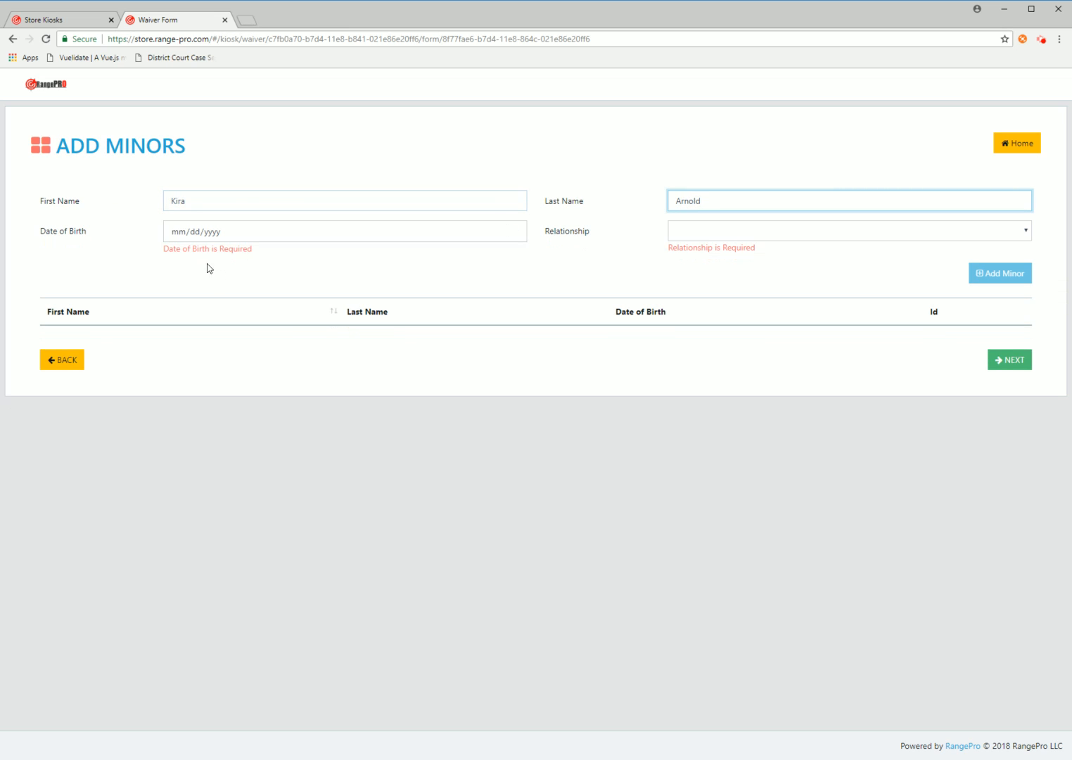
left_click(175, 231)
type("11221")
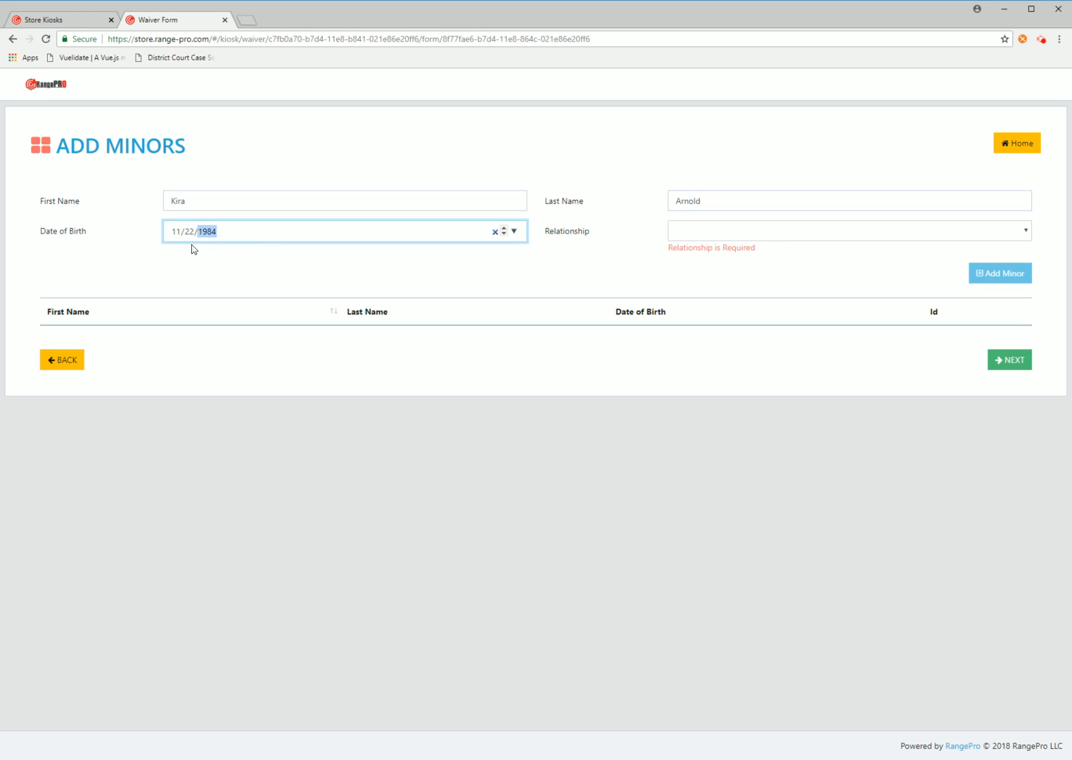
left_click(743, 239)
left_click(717, 256)
left_click(995, 260)
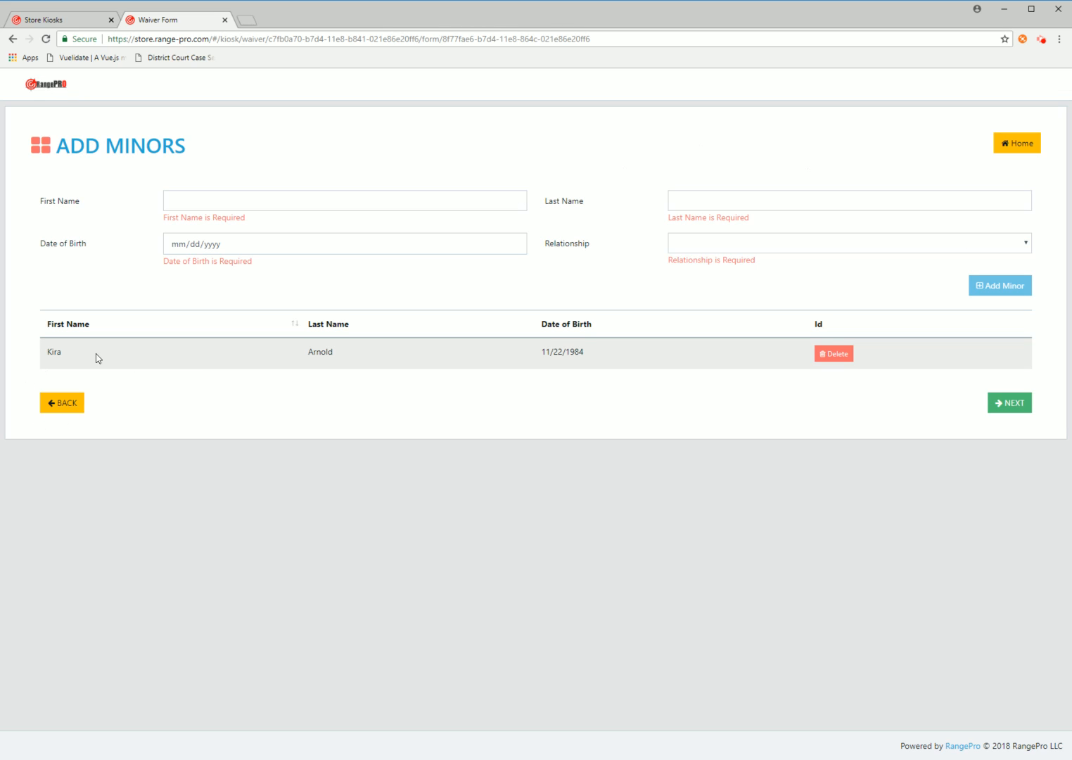
Add a second minor born 11/22/1984 with relationship Father, then continue to the questions
left_click(273, 201)
key("Tab")
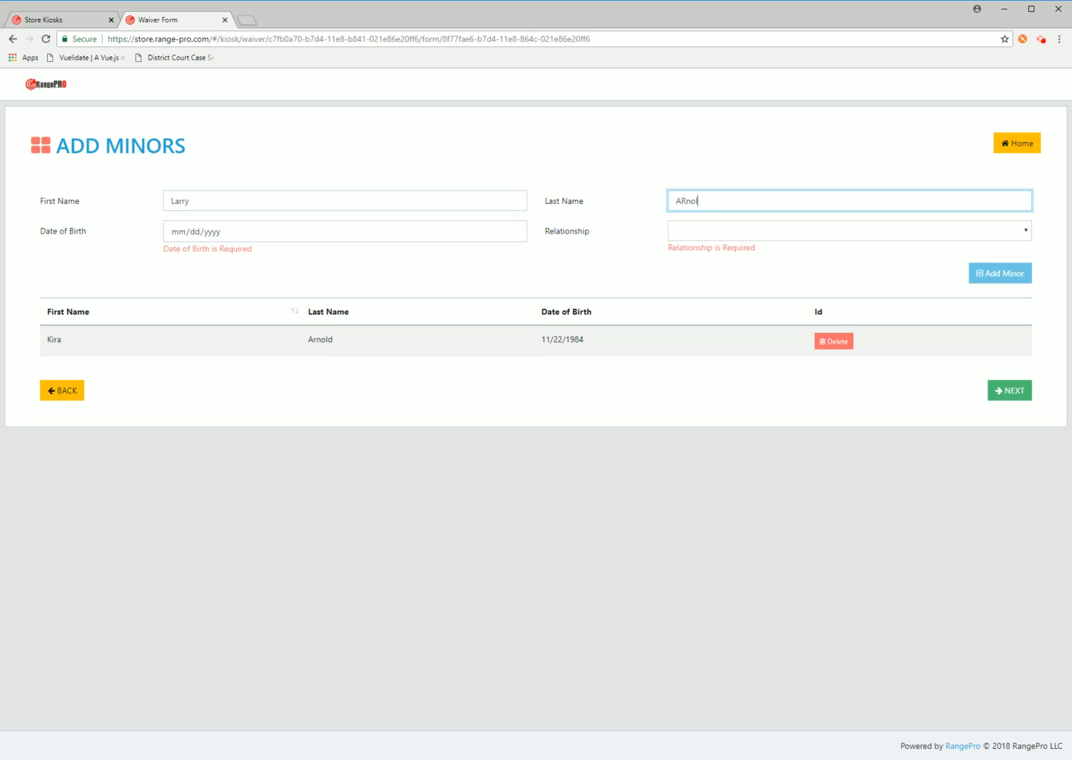
key("Tab")
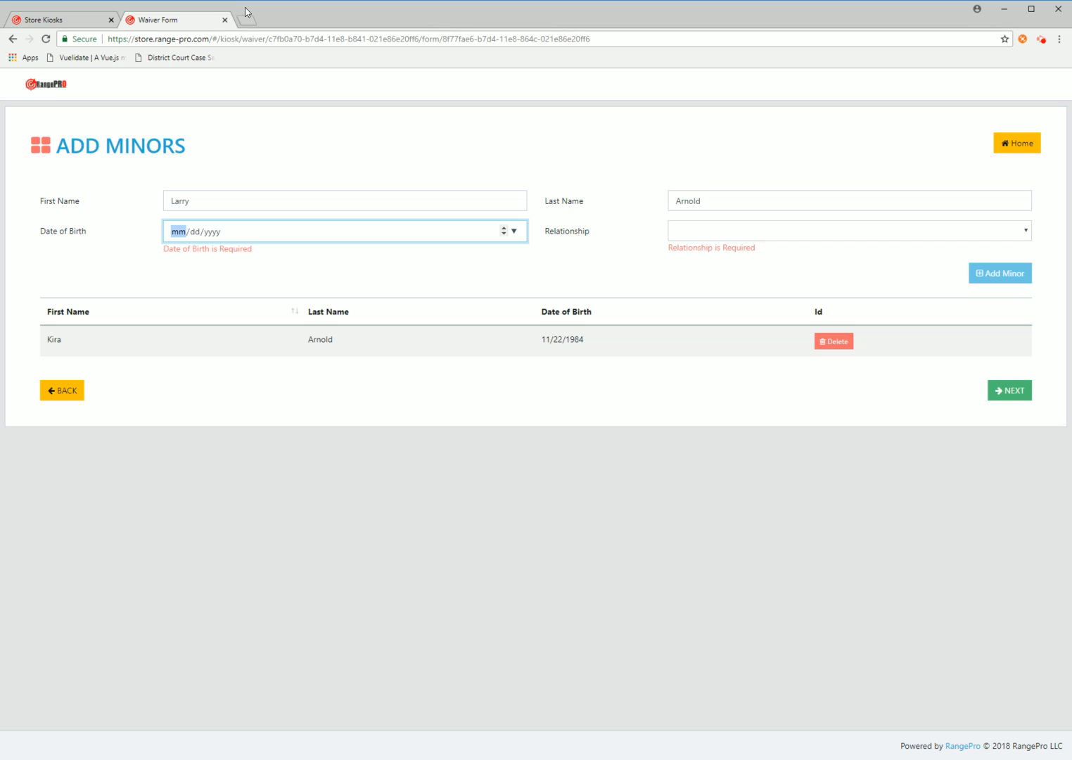
type("11221984")
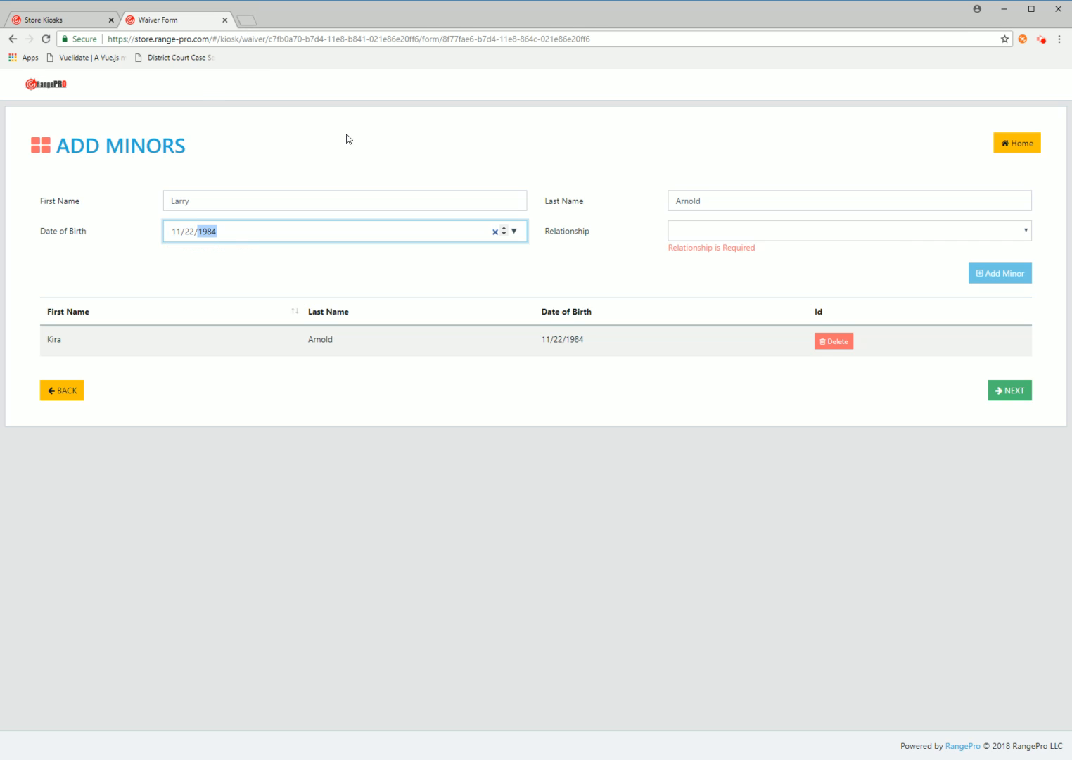
left_click(835, 233)
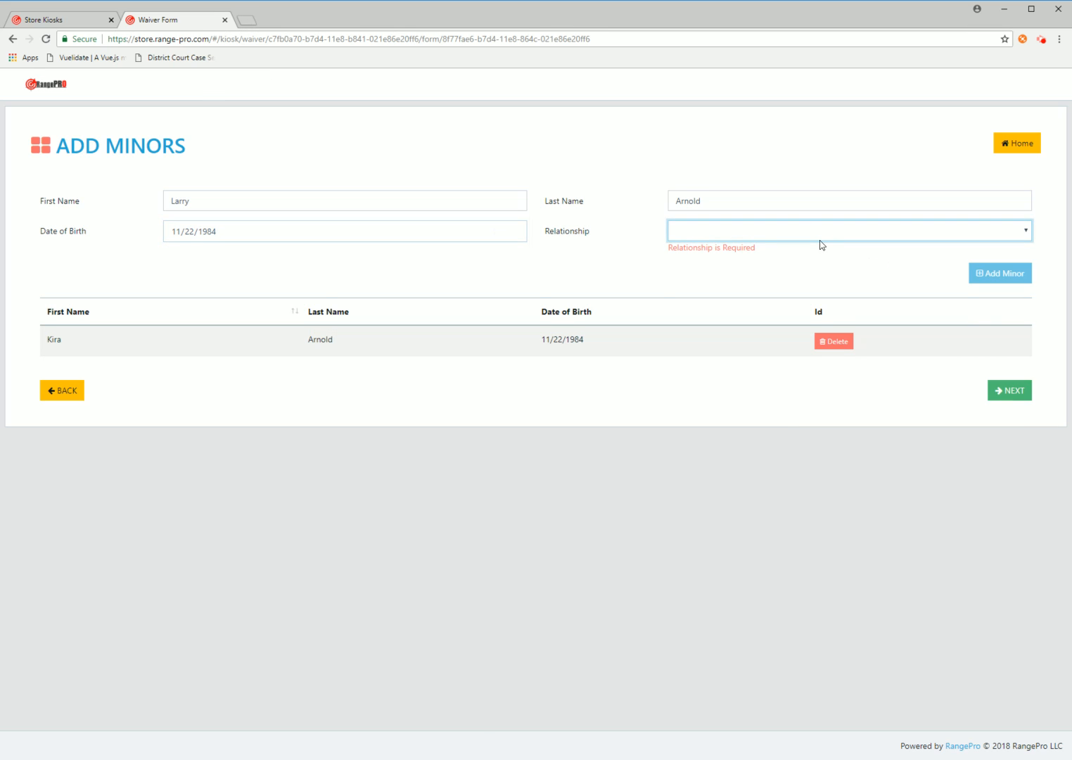
left_click(819, 242)
left_click(999, 262)
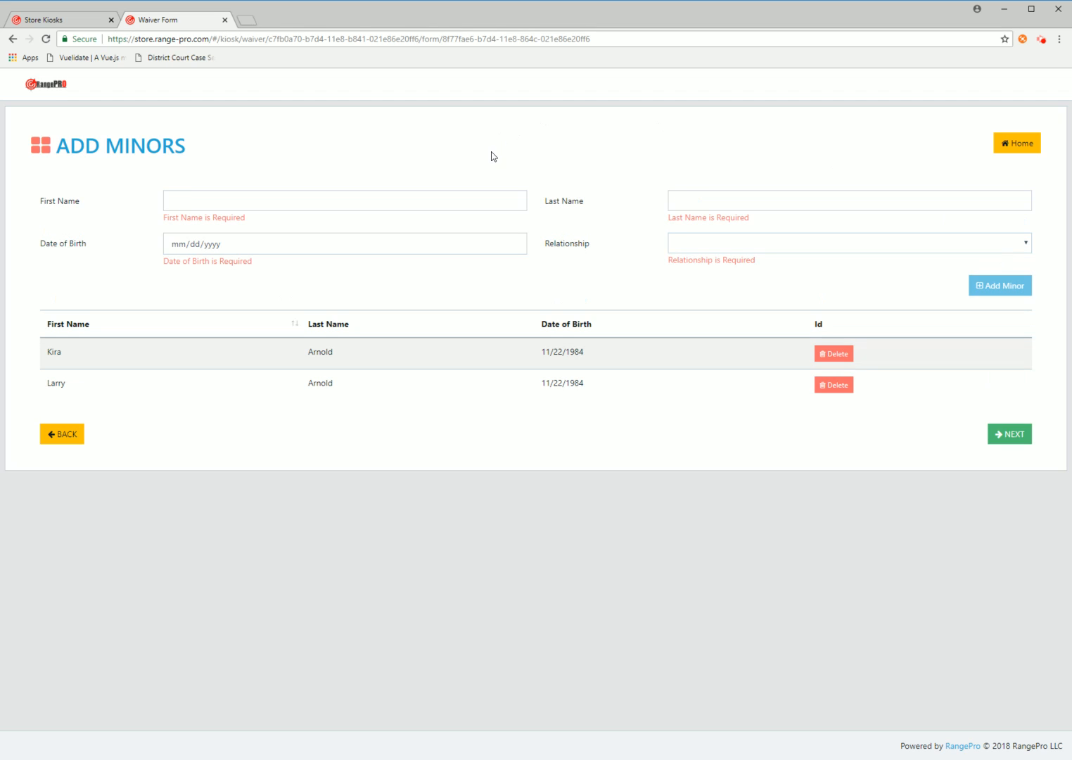
left_click(1013, 437)
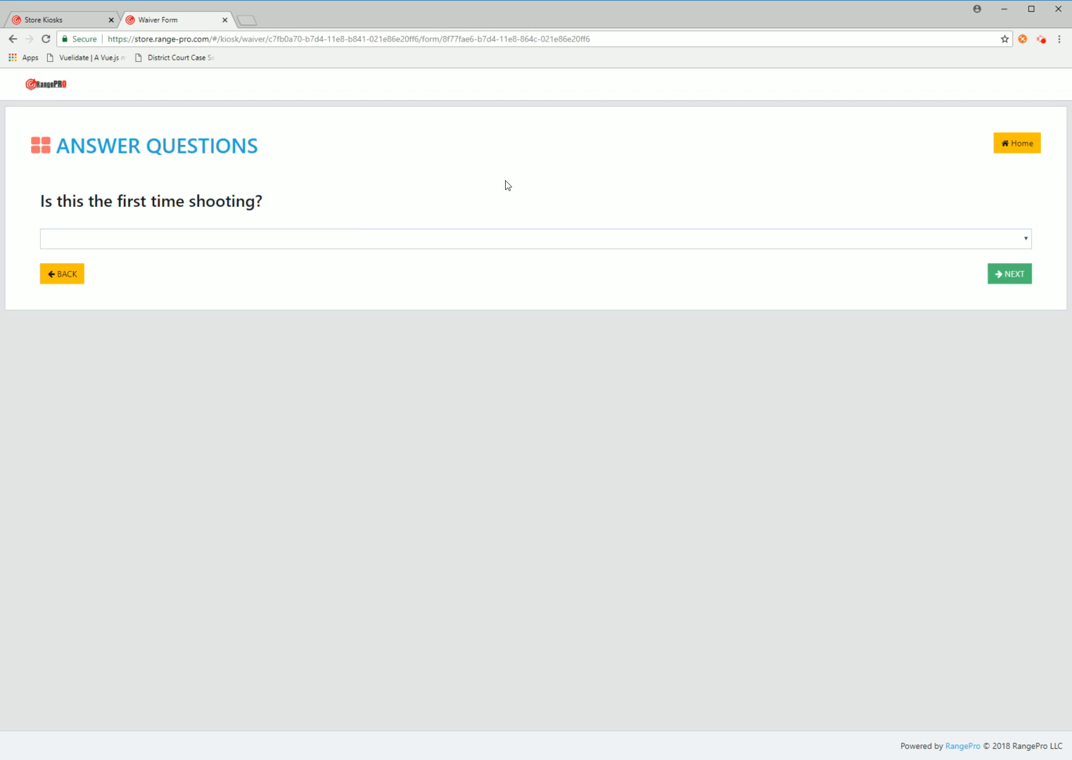
Answer Yes to 'Is this the first time shooting?'
left_click(326, 240)
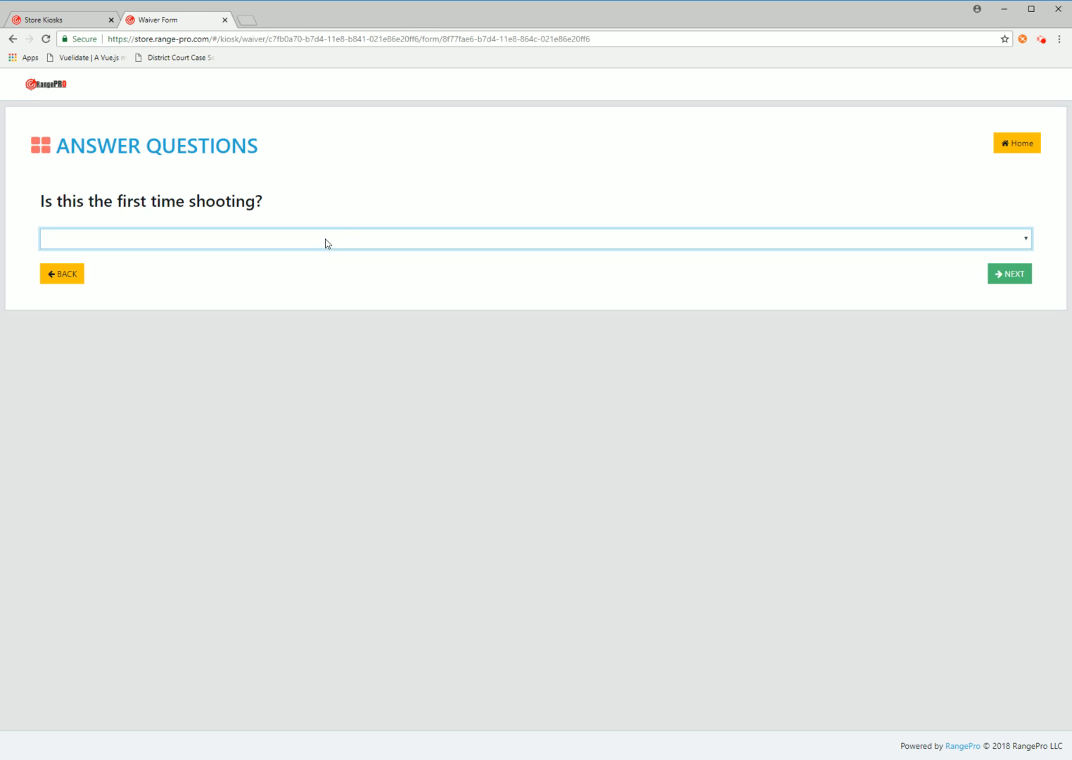
left_click(362, 192)
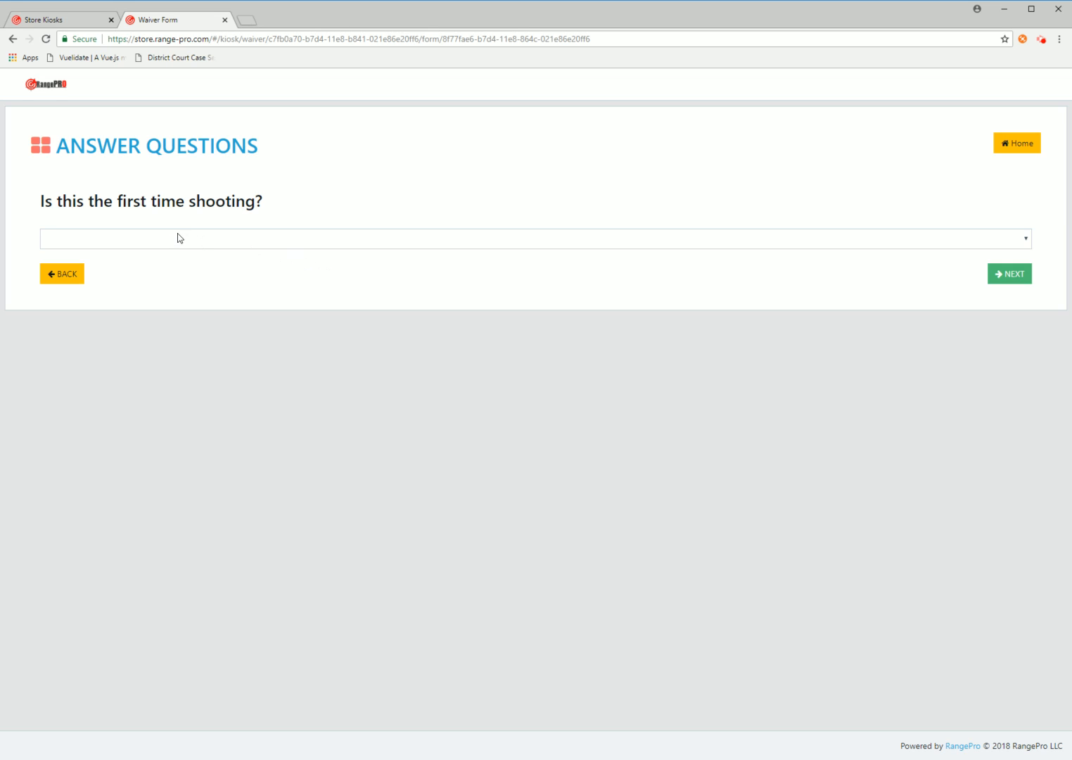
left_click(317, 239)
left_click(277, 263)
left_click(1010, 281)
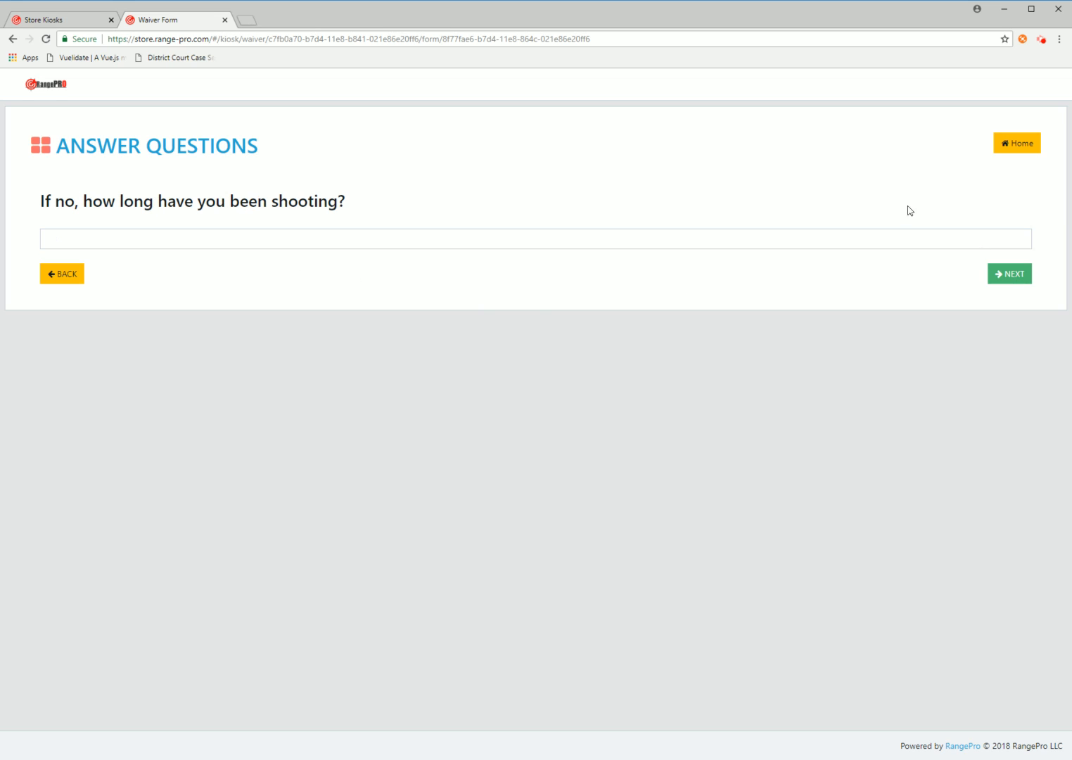
Answer the shooting-experience question with '2 years' and continue to Accept Terms
left_click(44, 239)
type("2 years")
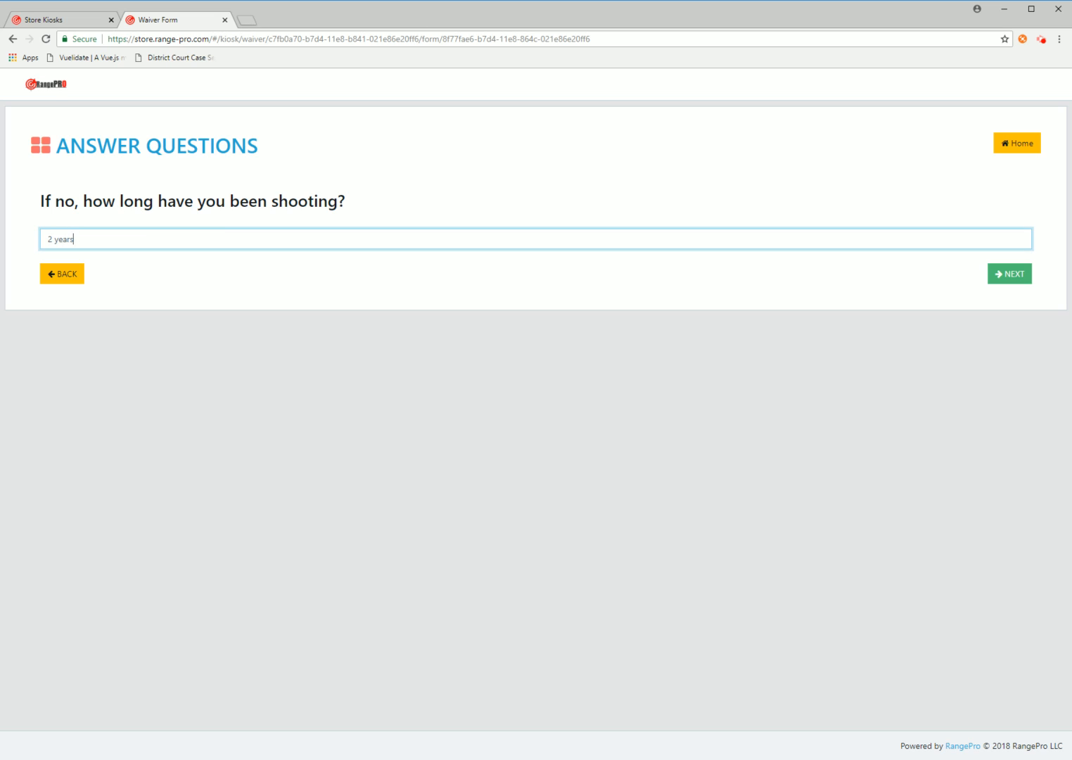
left_click(1001, 276)
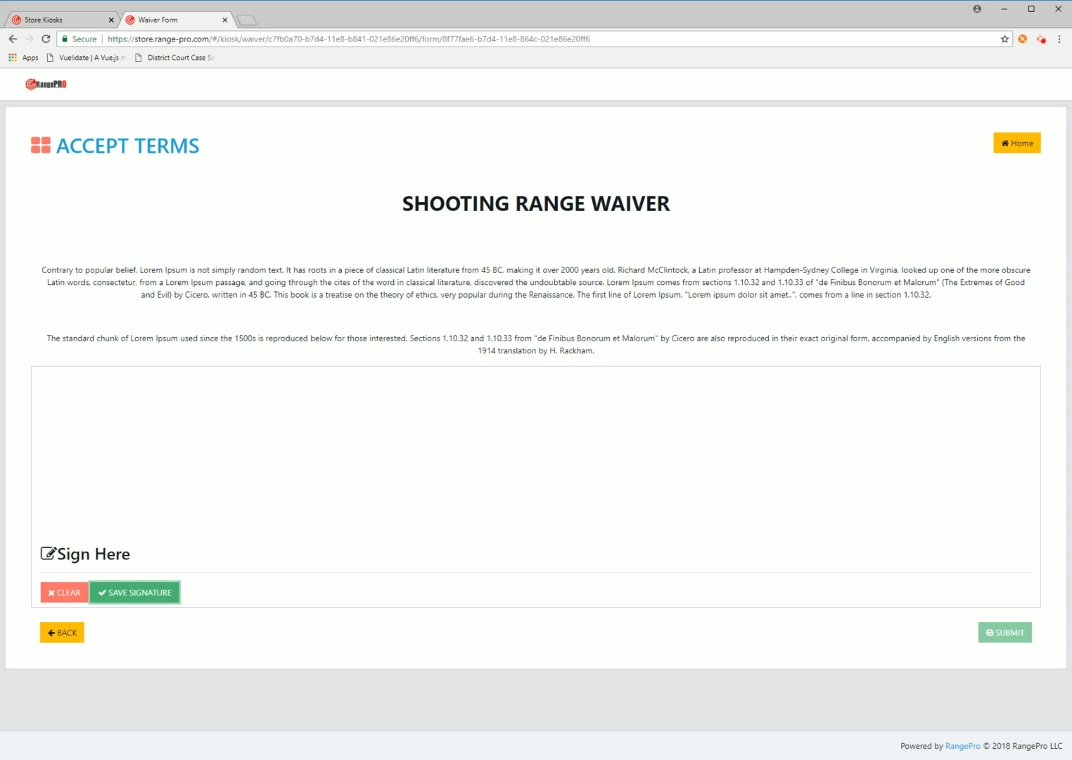
Draw a signature, redo it after clearing, save it and submit the waiver
left_click_drag(194, 433, 227, 499)
mouse_move(146, 451)
left_mouse_down()
mouse_move(224, 518)
mouse_move(489, 457)
mouse_move(976, 443)
mouse_move(1002, 452)
left_mouse_up()
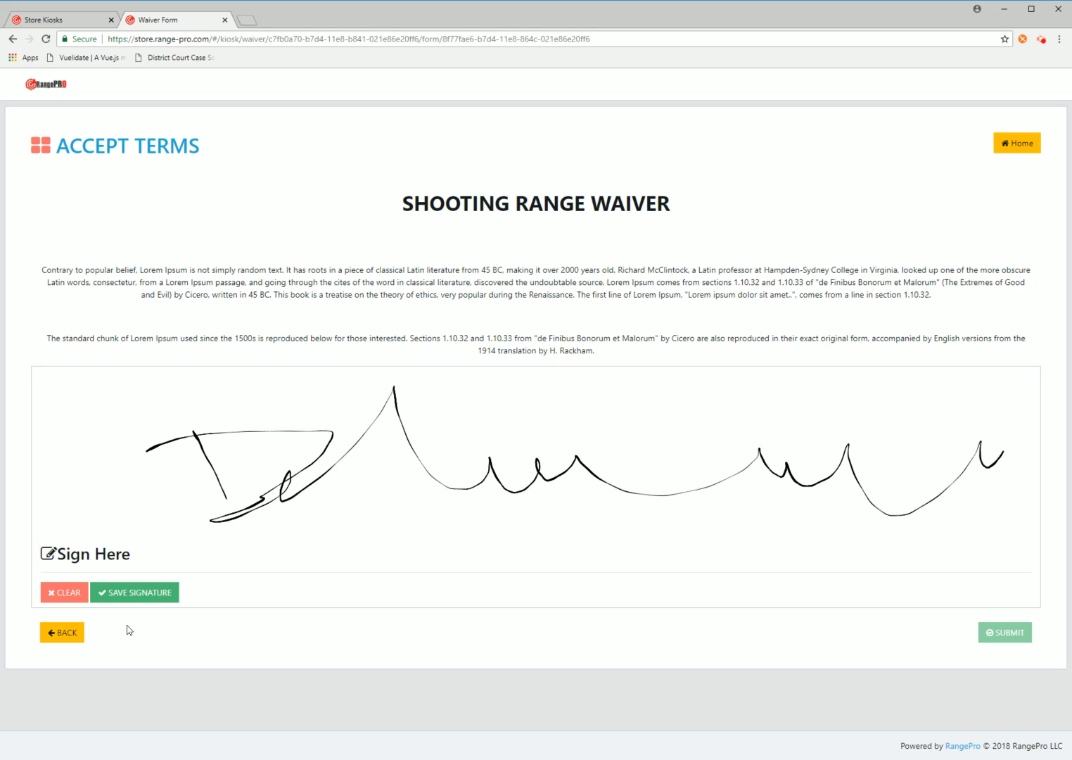
left_click(68, 592)
left_click_drag(252, 426, 252, 508)
mouse_move(163, 410)
left_mouse_down()
mouse_move(299, 501)
mouse_move(665, 450)
mouse_move(1025, 434)
left_mouse_up()
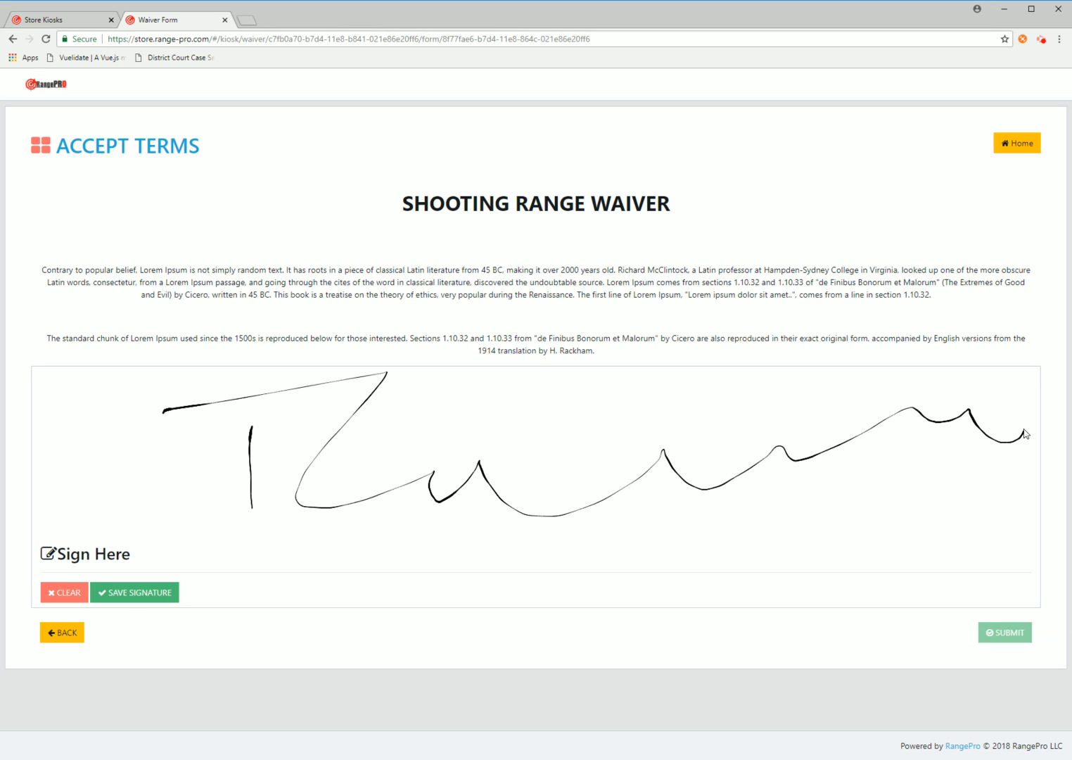
left_click(143, 593)
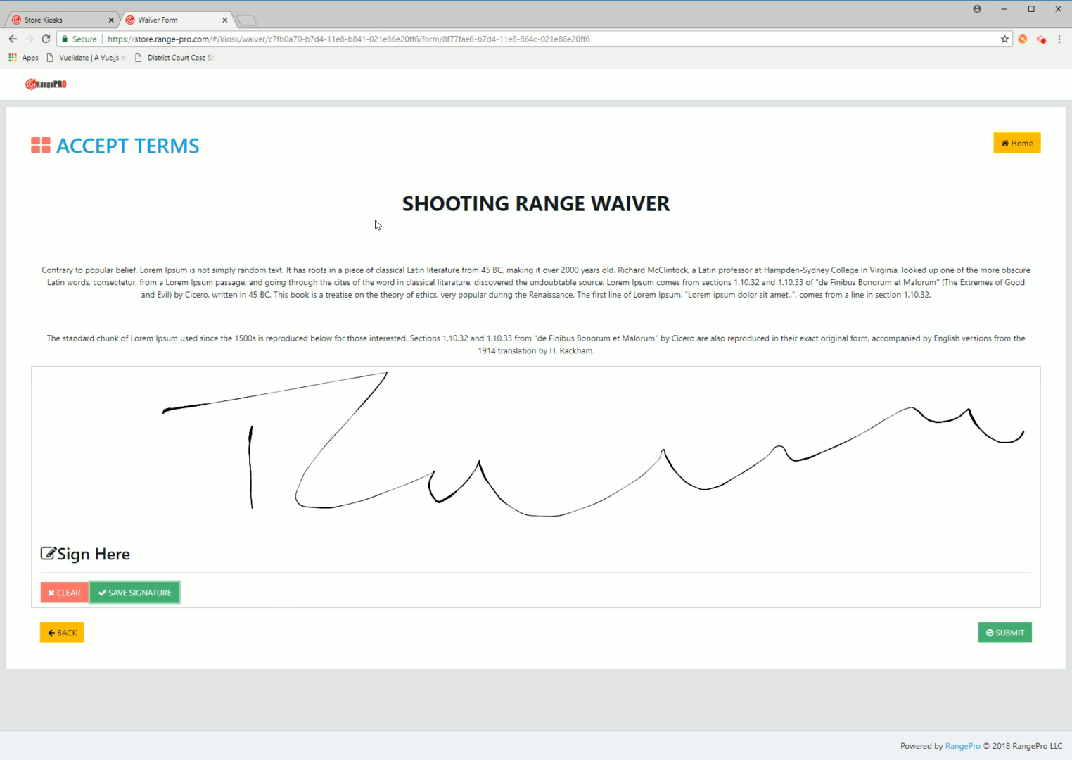
left_click(1007, 633)
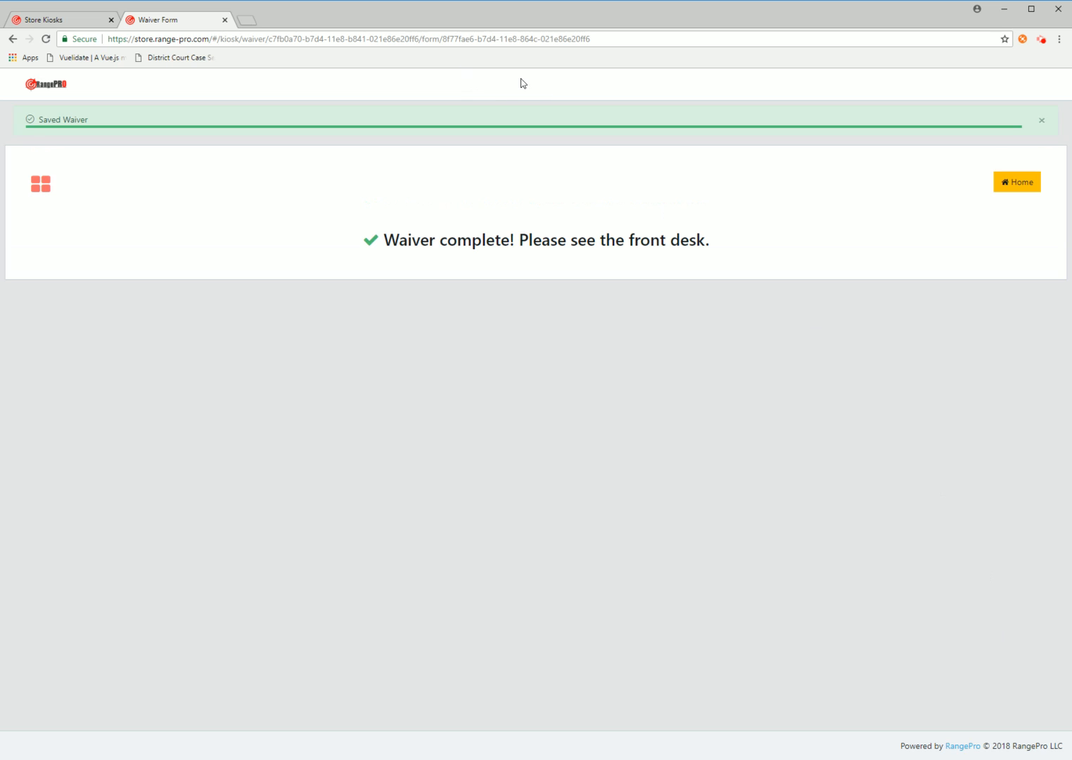
Set the Shooting Range Waiver's Capture Signatures to No, save, and restart kiosk signing
left_click(84, 22)
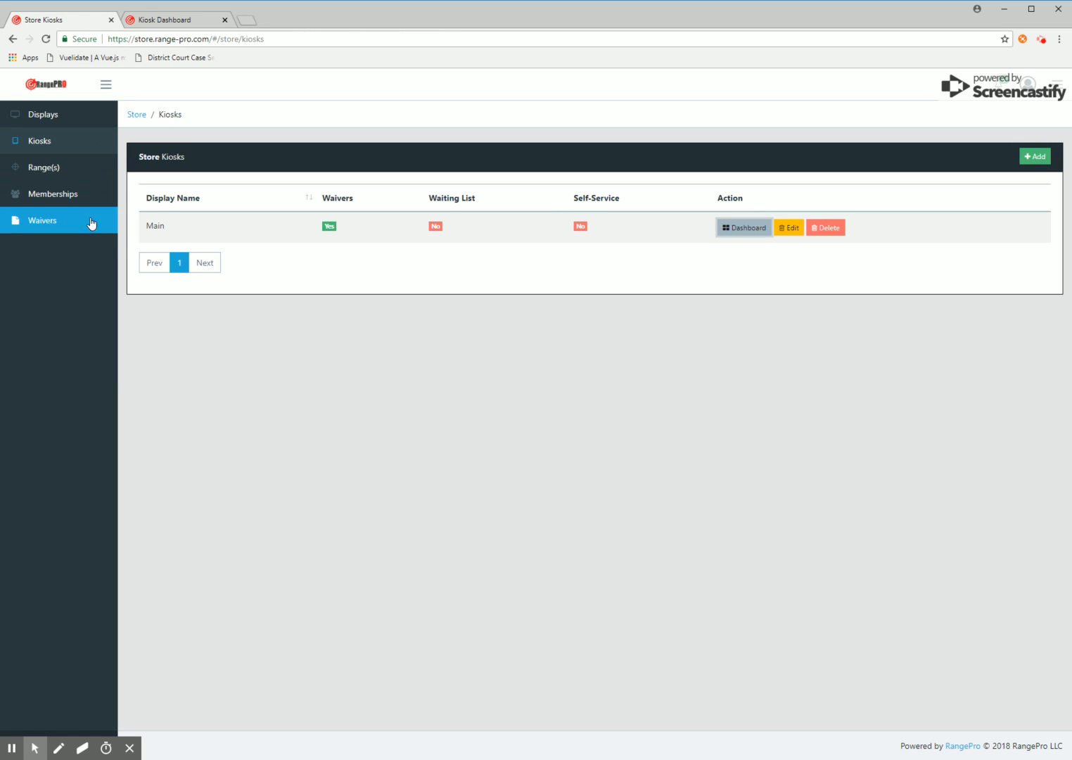
left_click(44, 220)
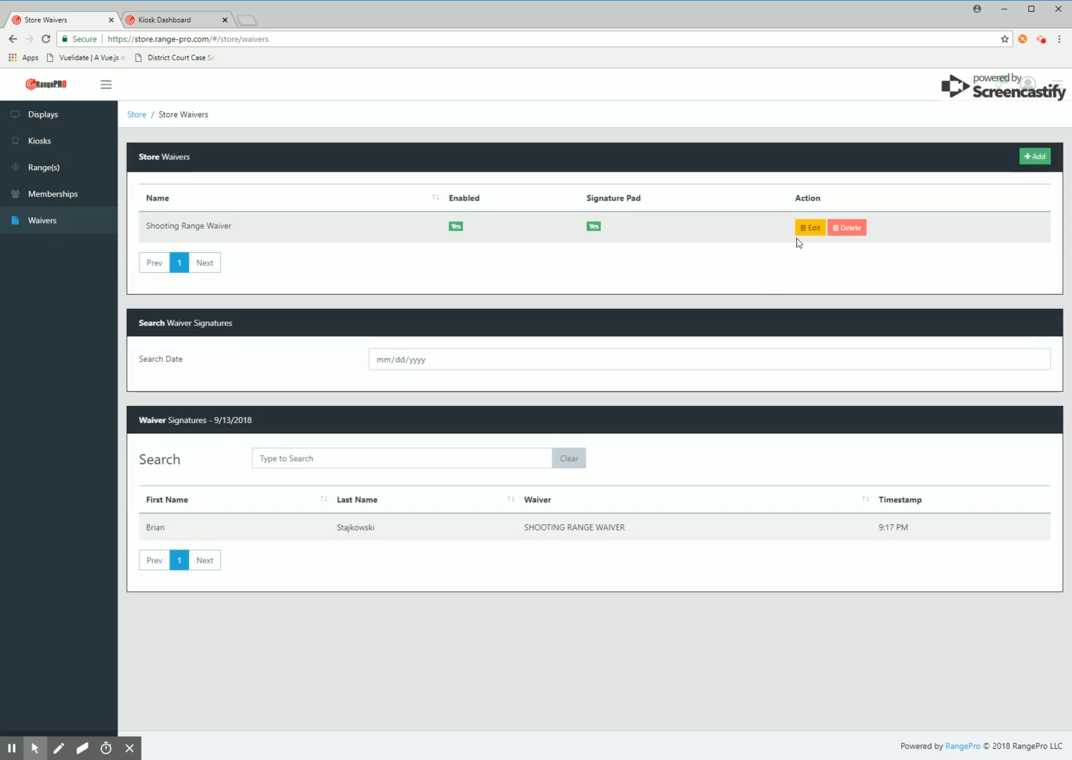
left_click(808, 227)
left_click(318, 288)
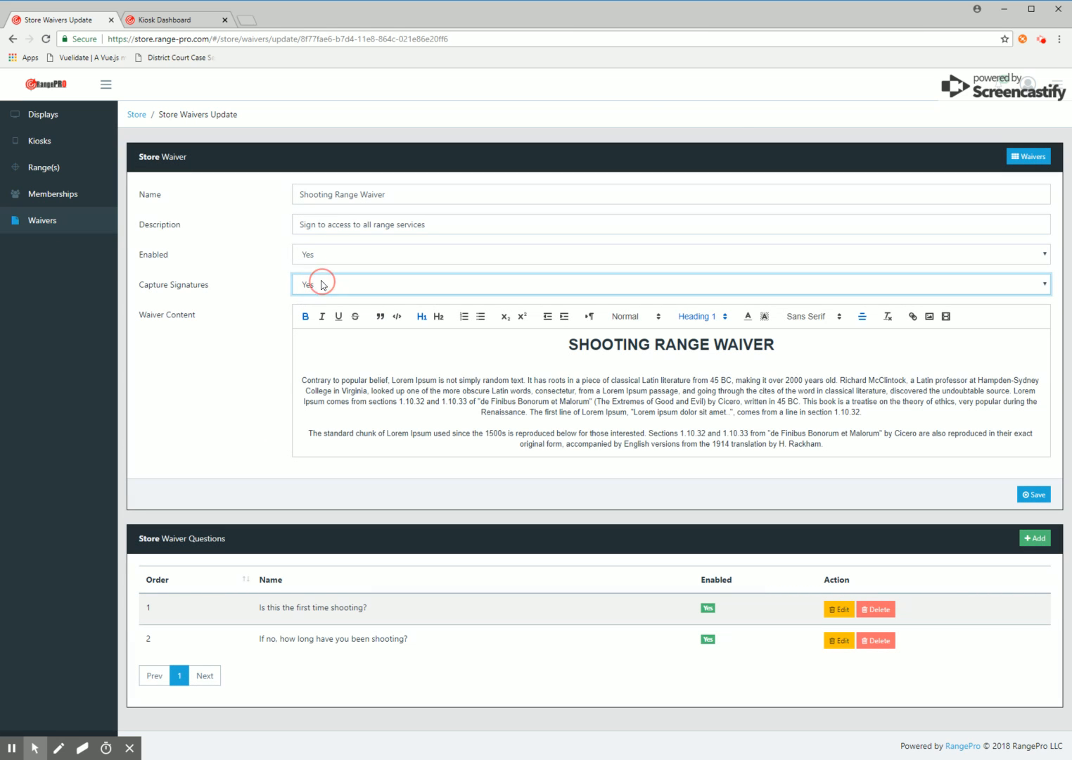
left_click(316, 308)
left_click(1024, 494)
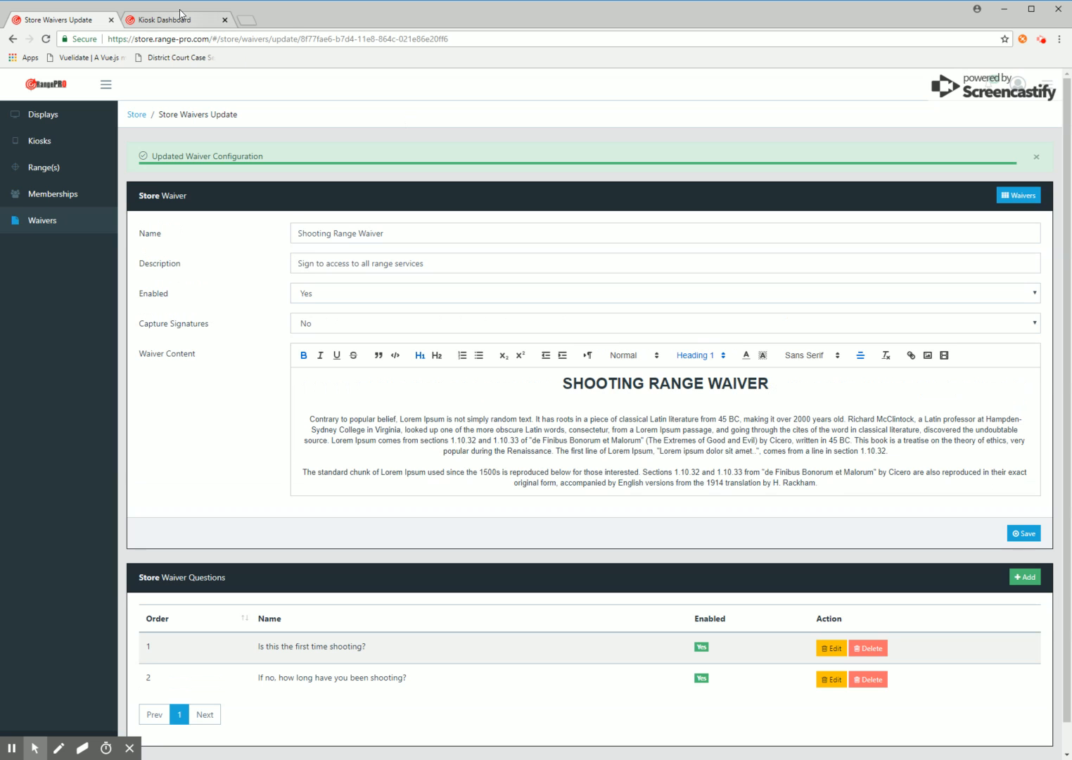
left_click(182, 14)
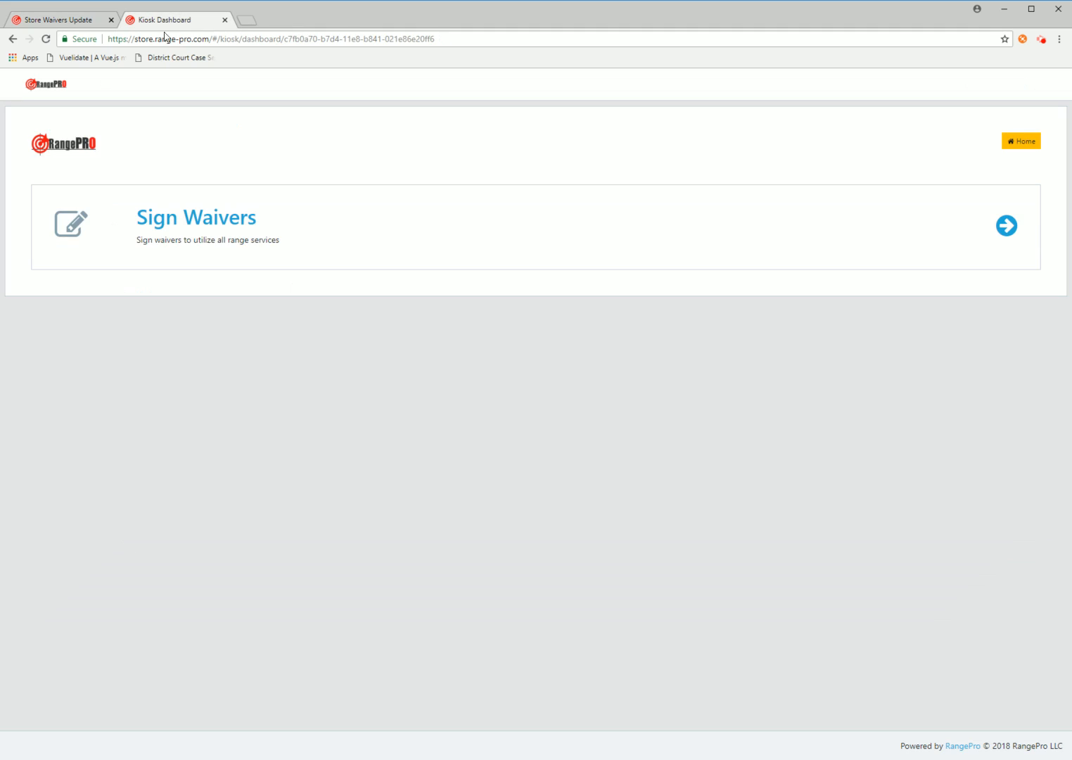
left_click(186, 218)
Start the Shooting Range Waiver and enter the customer's first and last name, phone number, e-mail and date of birth
left_click(282, 201)
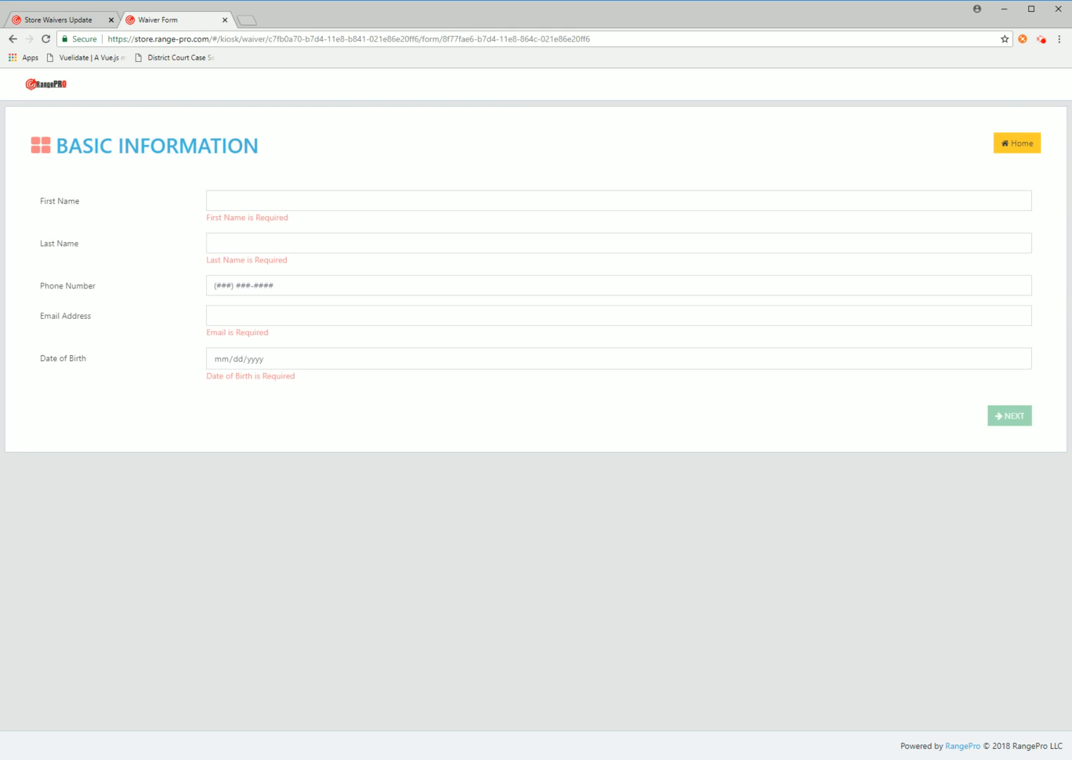
type("B")
key("Tab")
type("D")
key("Tab")
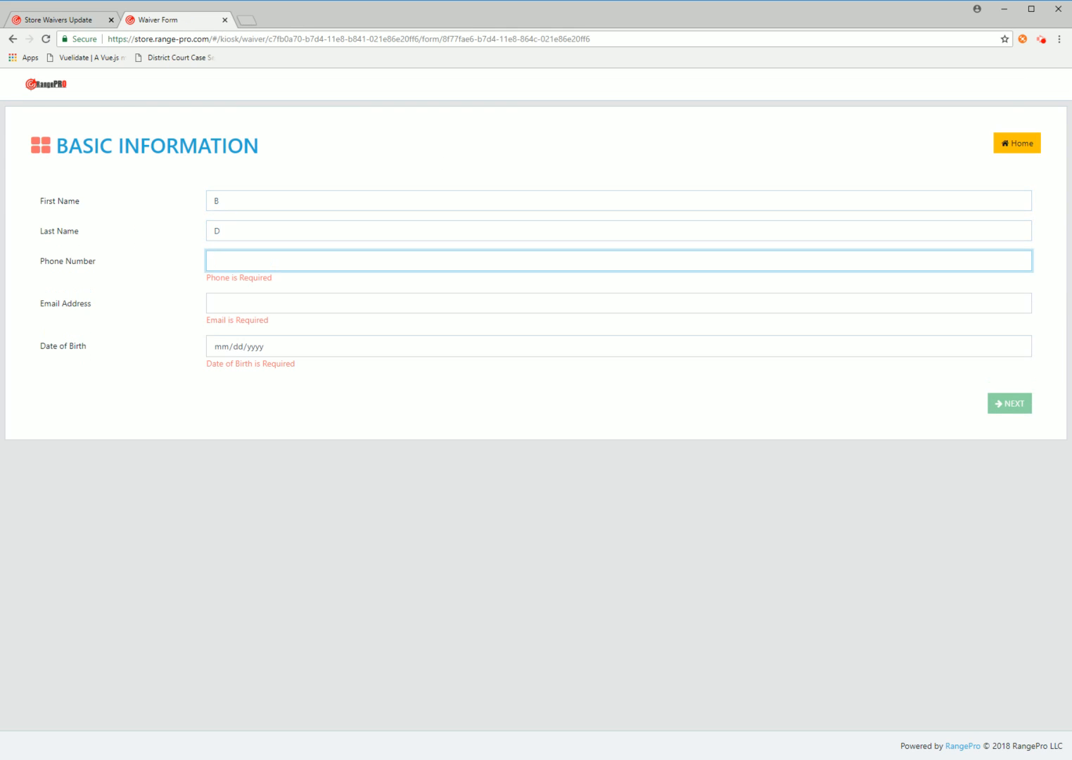
type("555555555")
key("Tab")
key("Tab")
type("112219")
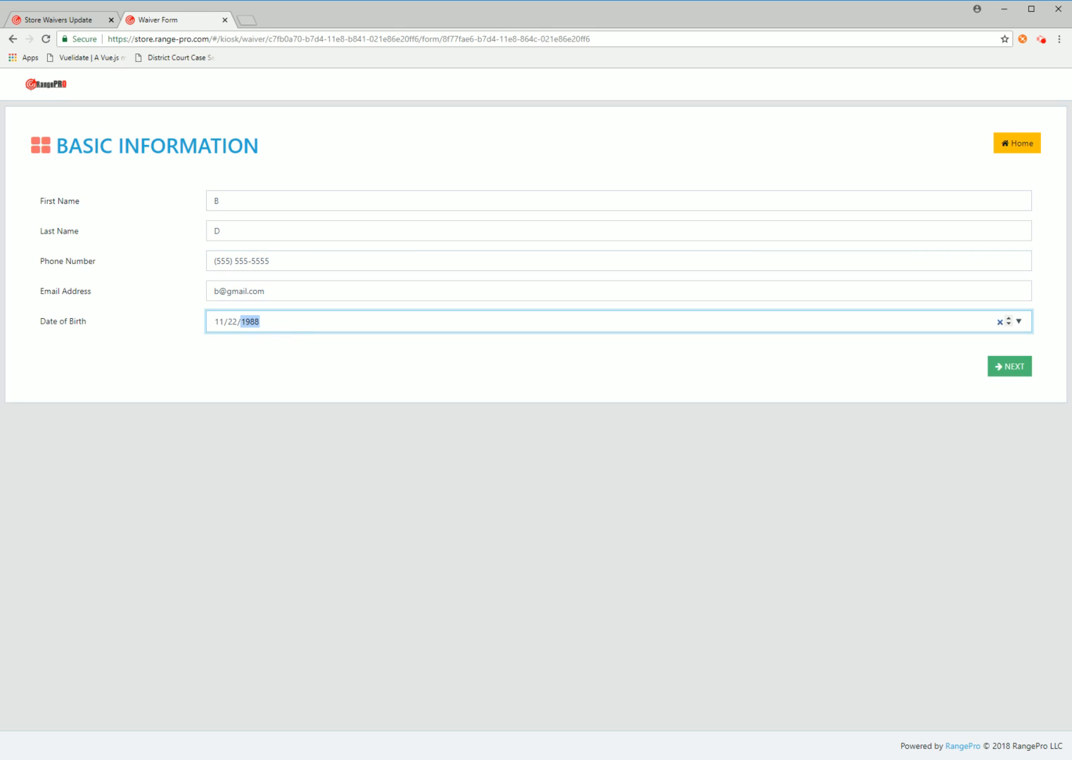
Answer no minors and the first-time-shooting question, skip how-long, and accept the terms without a signature
left_click(1020, 366)
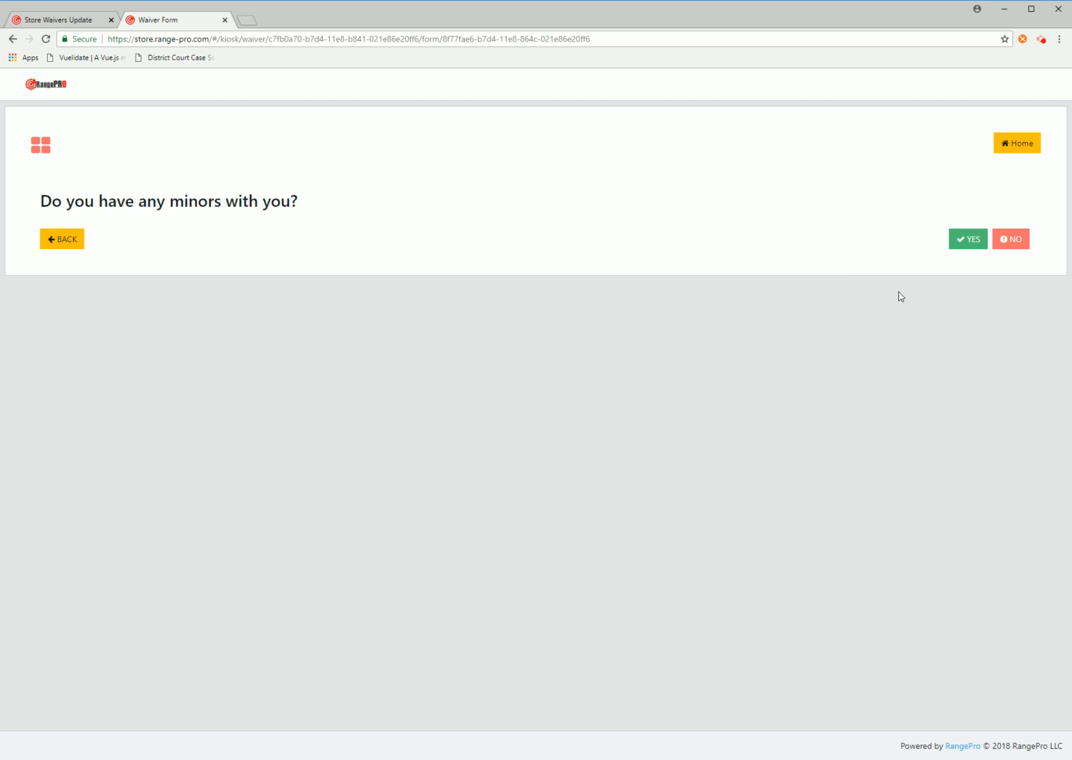
left_click(1007, 240)
left_click(226, 234)
left_click(1010, 275)
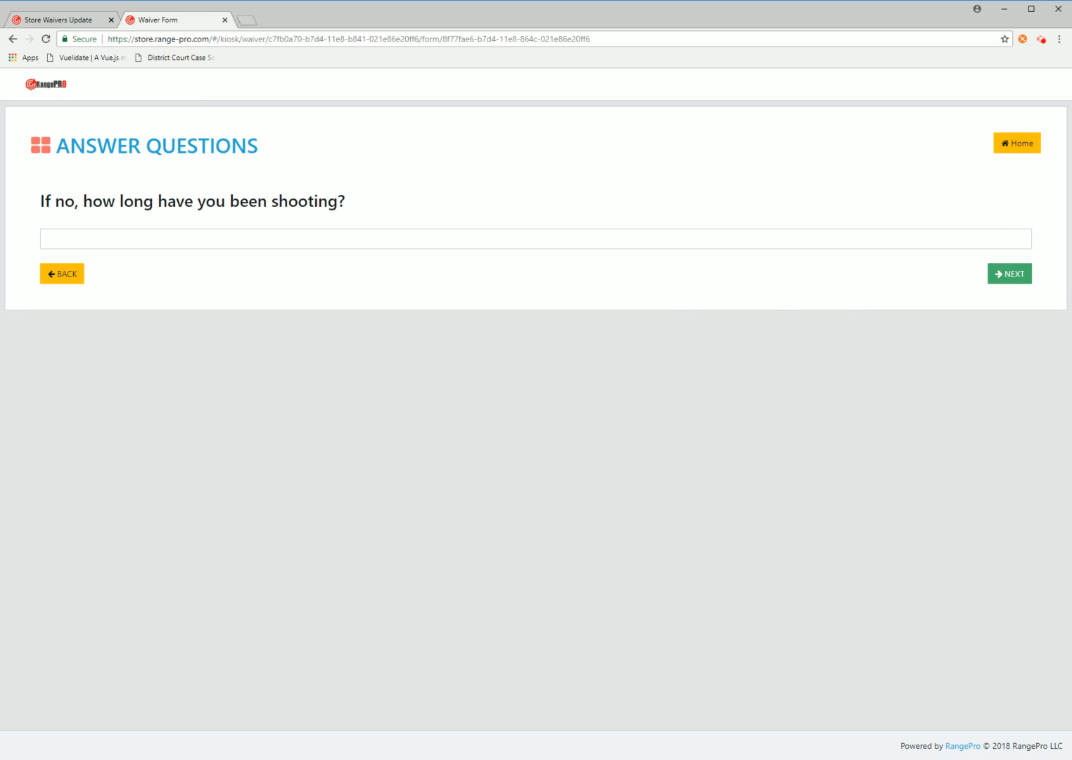
left_click(1027, 280)
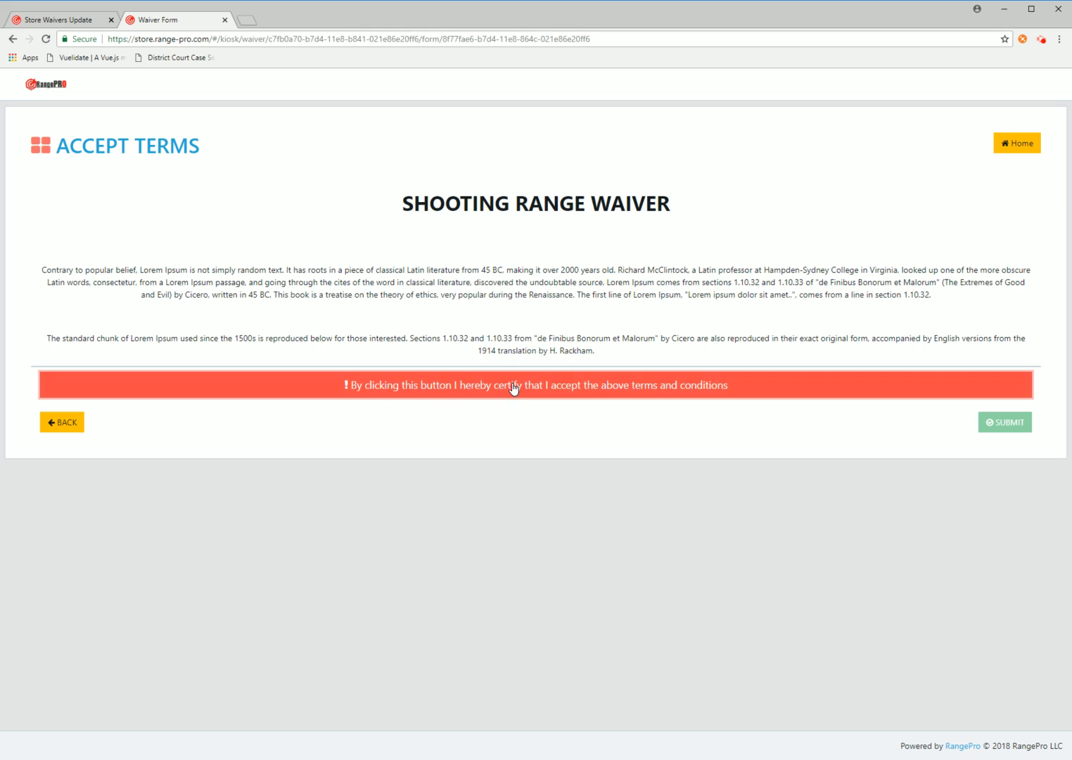
left_click(570, 388)
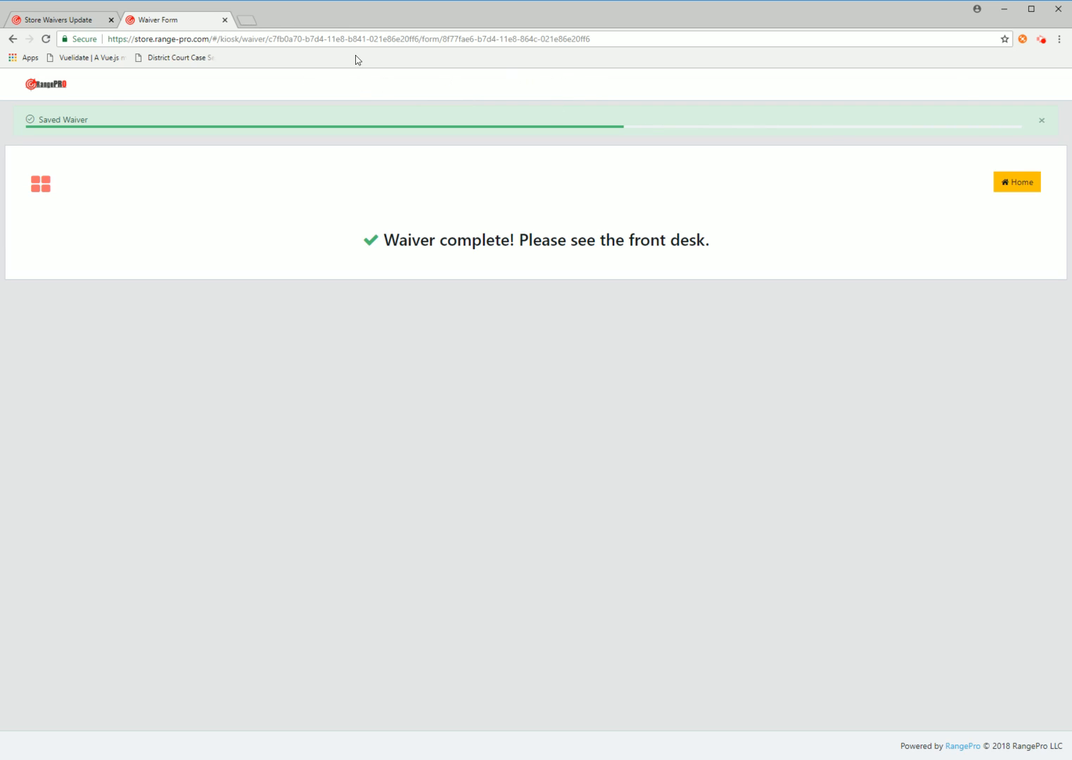
left_click(84, 22)
Open the range Dashboard from Range(s) and refresh the Last 10 Waivers list to show both signed waivers
left_click(43, 170)
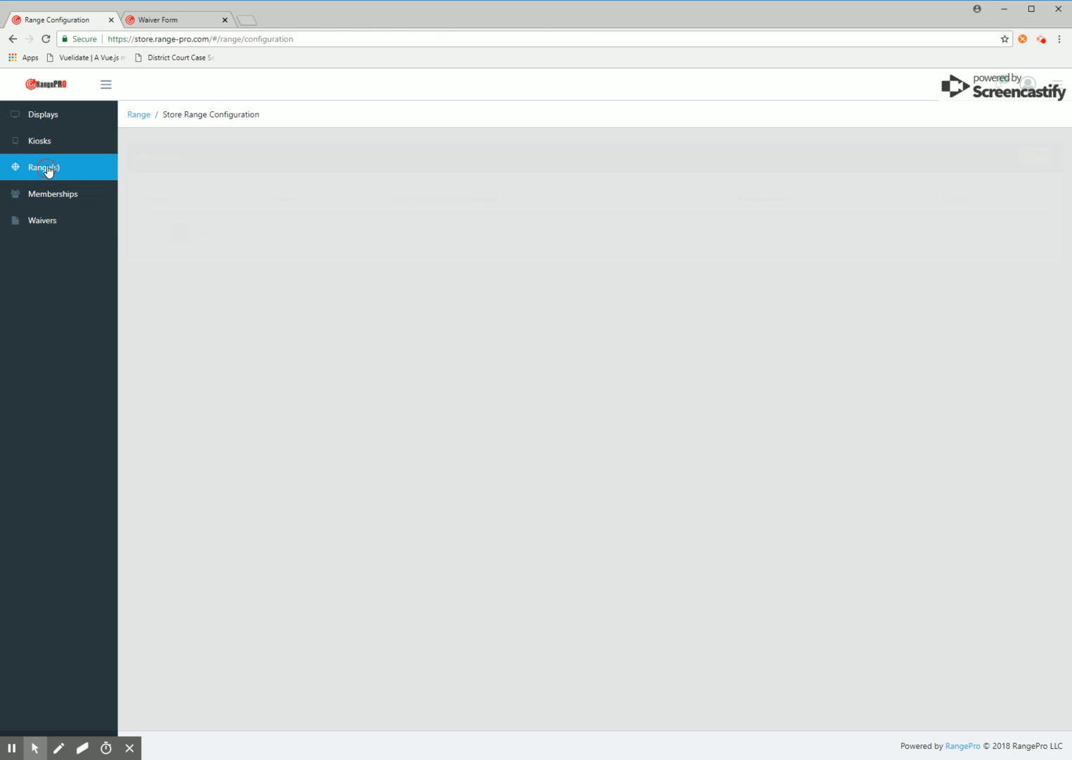
left_click(790, 228)
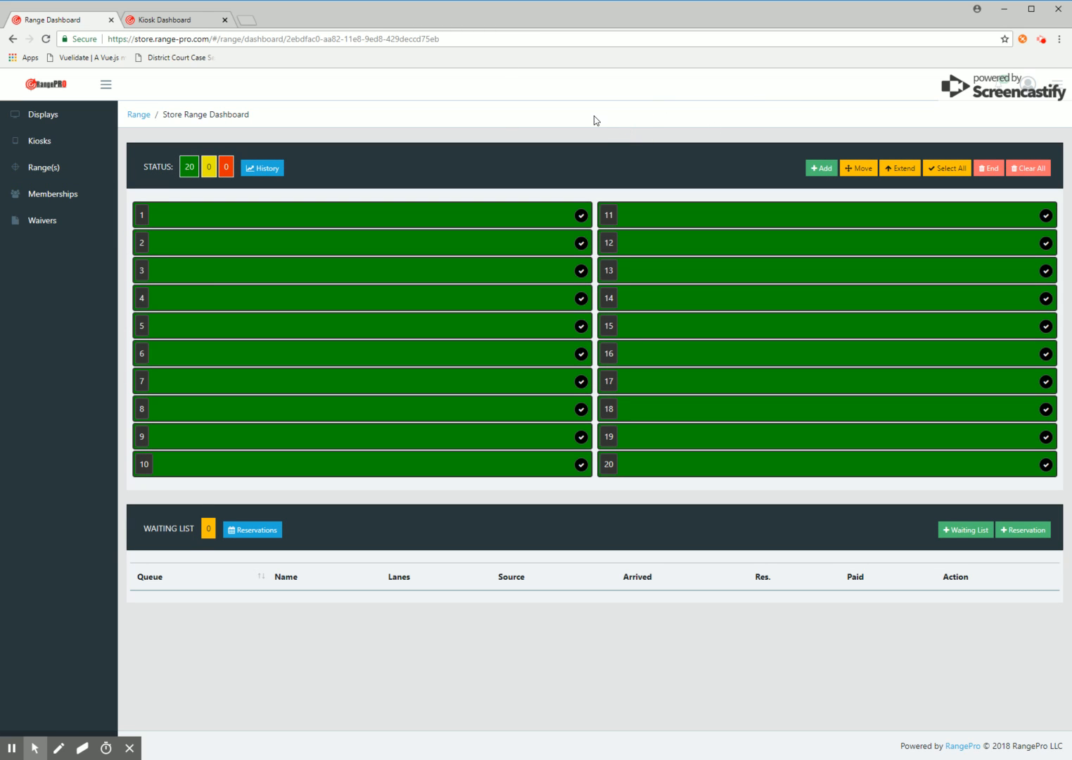
left_click(1058, 90)
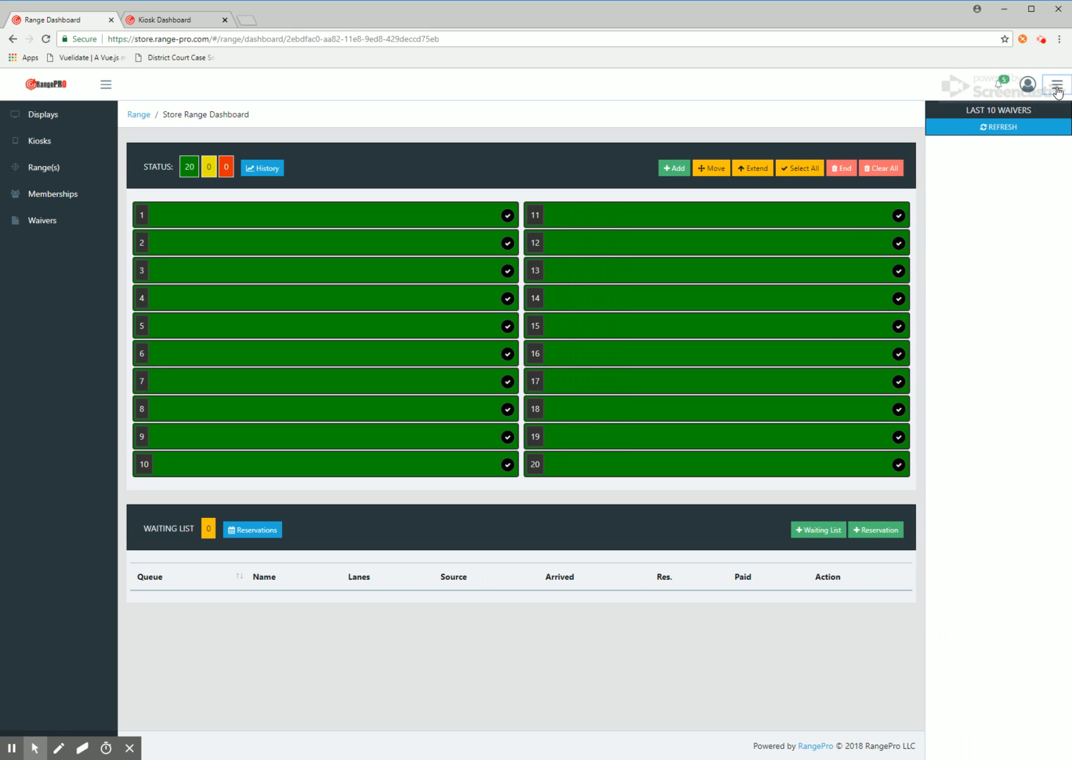
left_click(1007, 129)
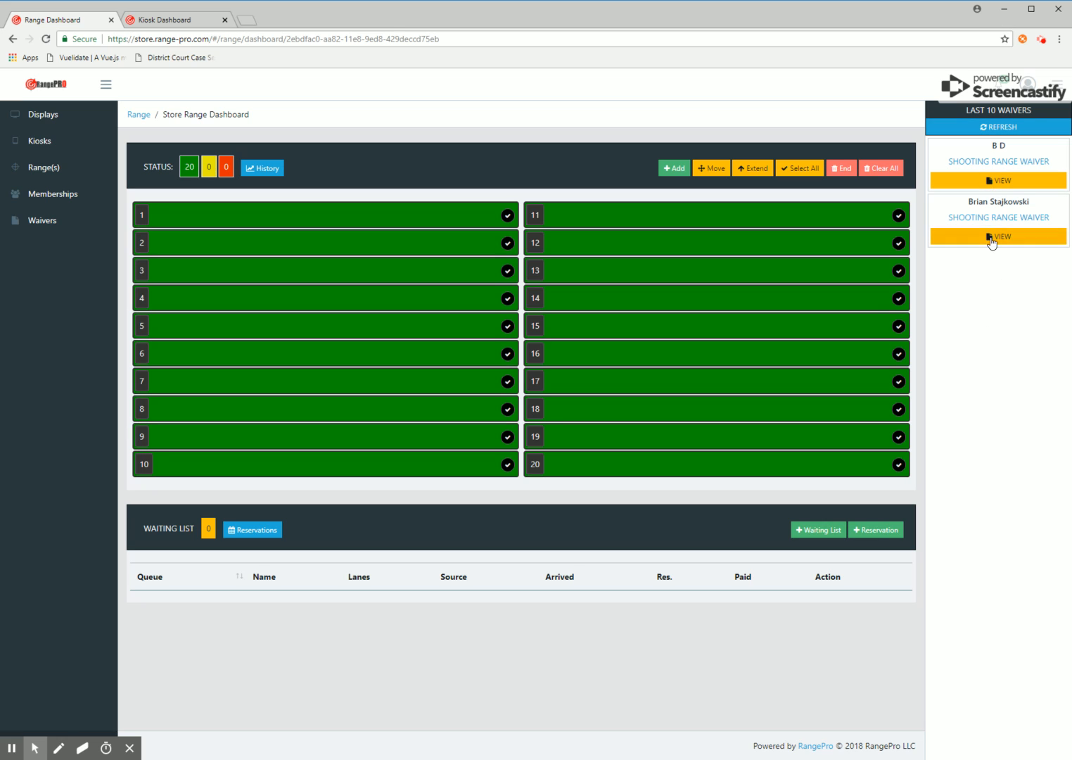
left_click(1003, 181)
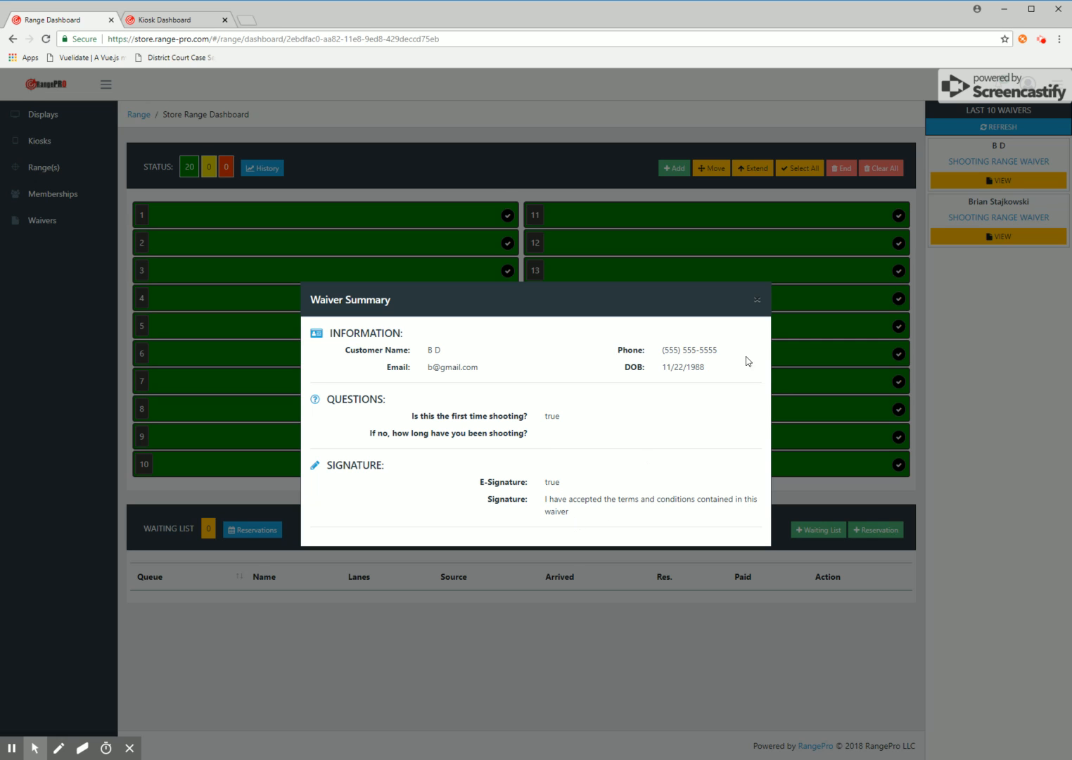
left_click(757, 300)
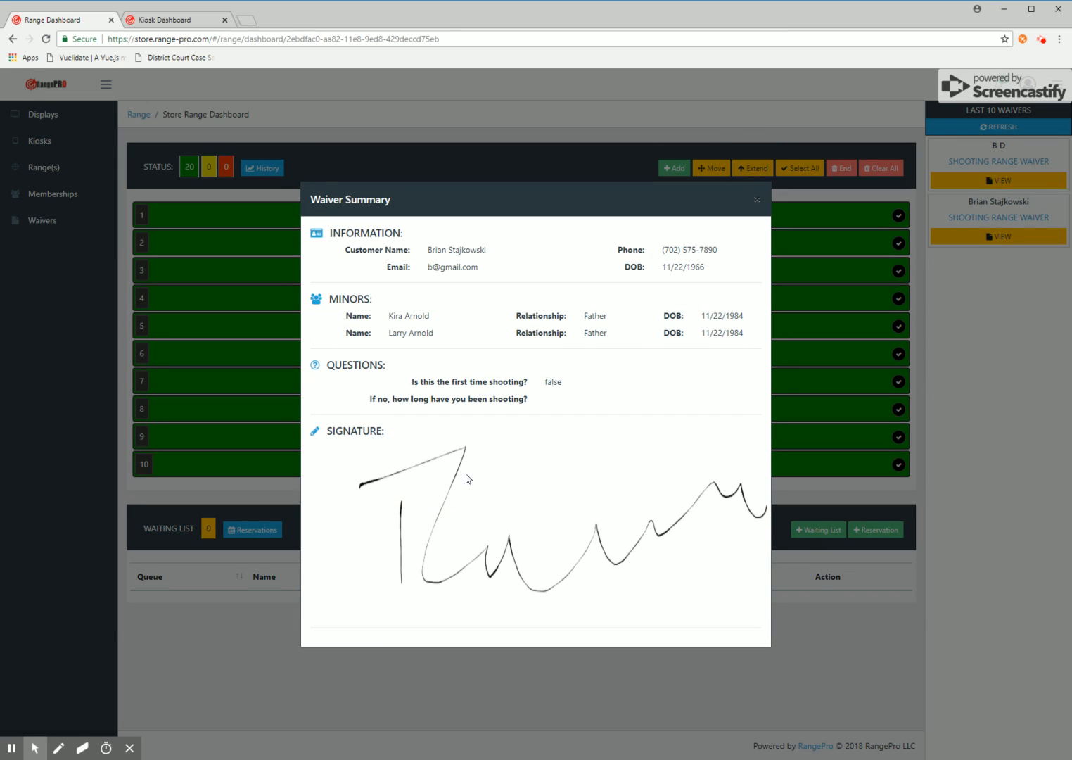
left_click(758, 200)
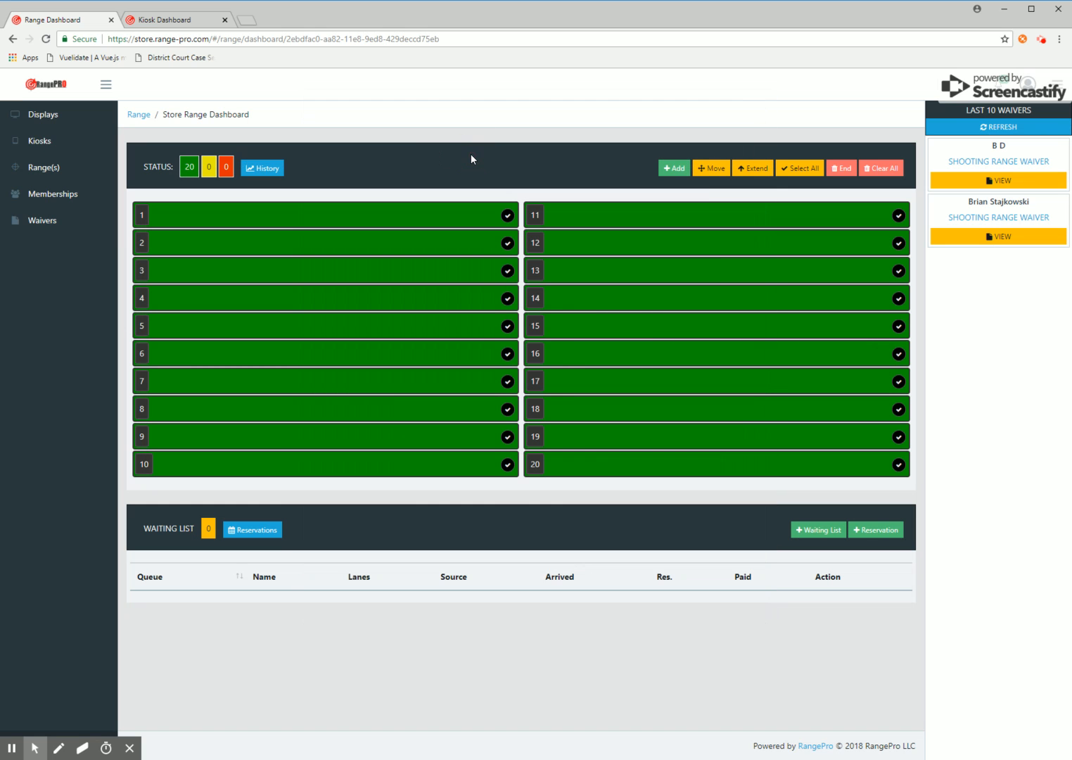